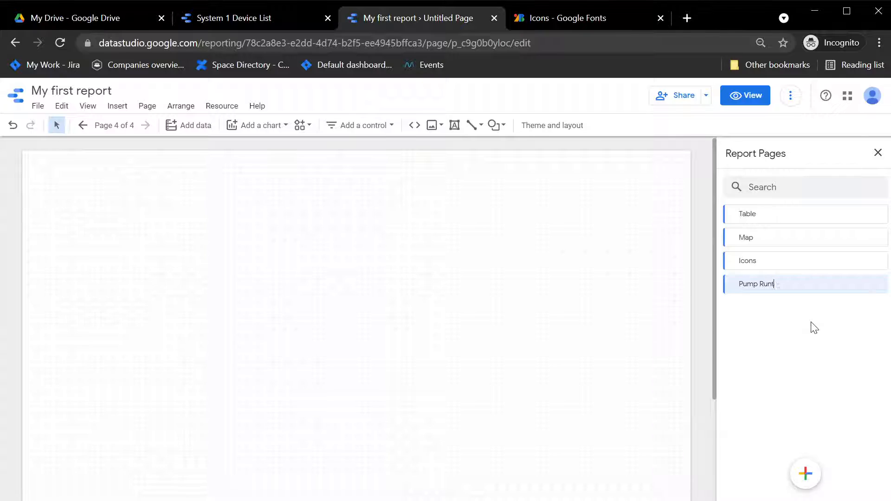
# Finish typing the page 4 name as 'Pump Runtime' and confirm it
pyautogui.write('ime')
pyautogui.press('Return')
# Add the Smartrek Technologies connector and choose its Logs module
pyautogui.click(191, 126)
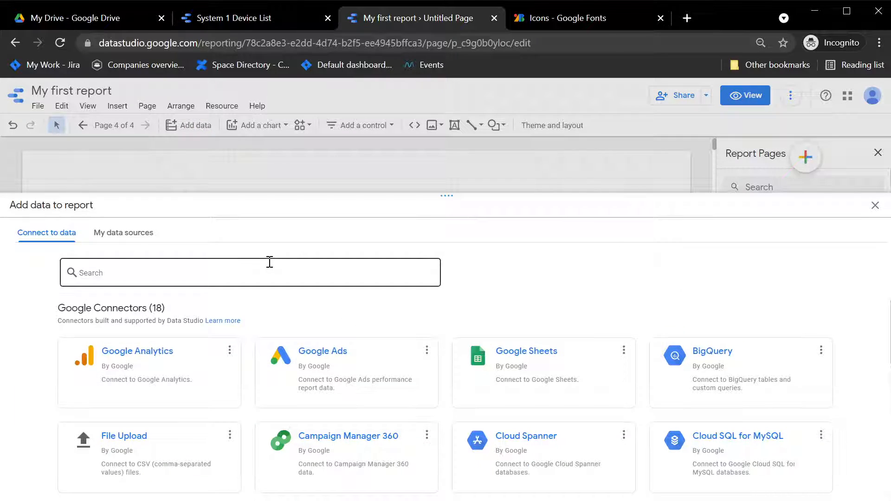
pyautogui.click(270, 263)
pyautogui.write('Smartrek')
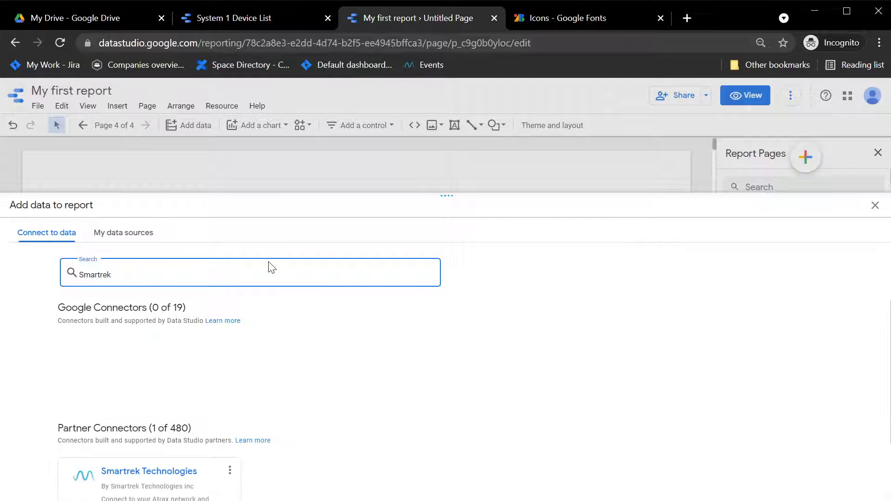
pyautogui.click(158, 483)
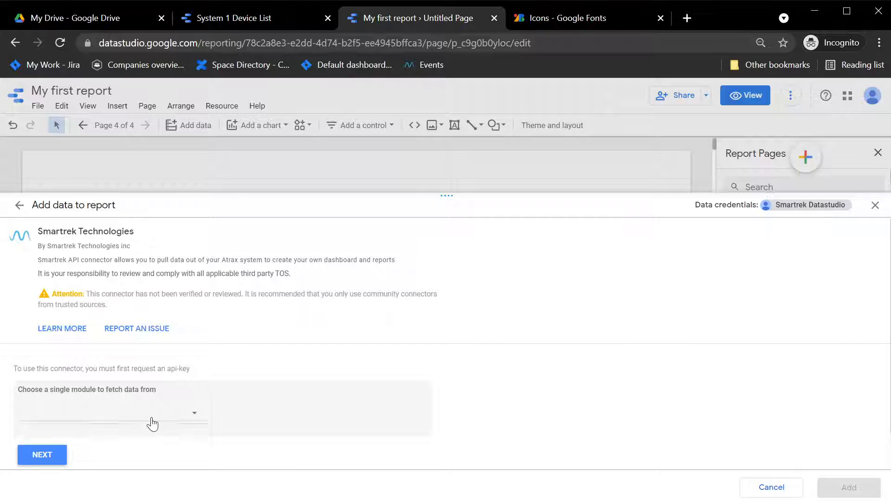
pyautogui.click(153, 423)
pyautogui.click(94, 412)
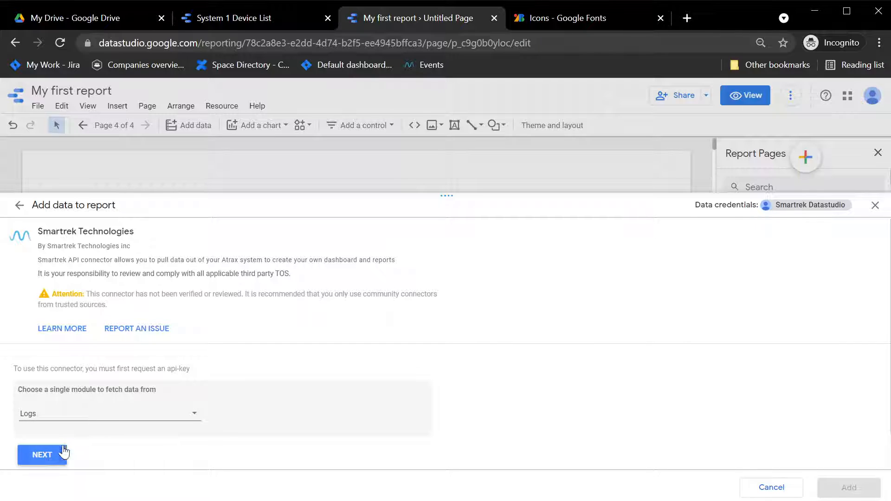
# Enter the account unique id and API key credentials for the connector
pyautogui.click(43, 455)
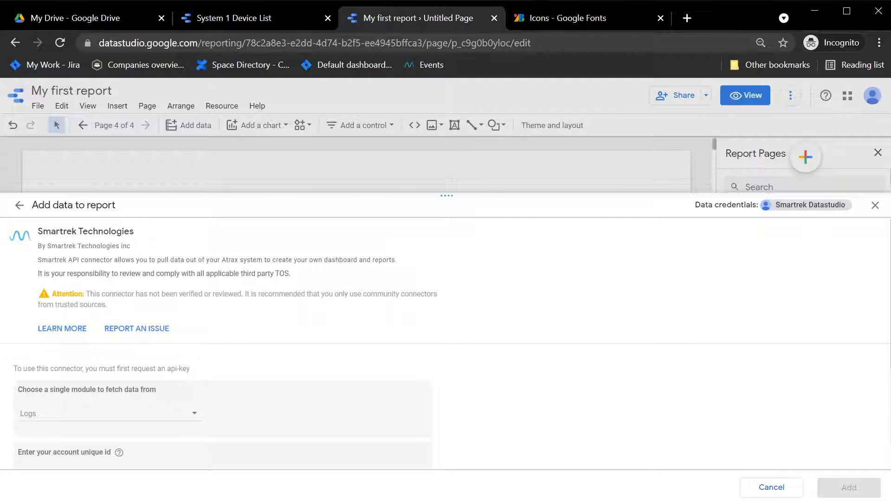
pyautogui.scroll(-3, 191, 337)
pyautogui.click(187, 338)
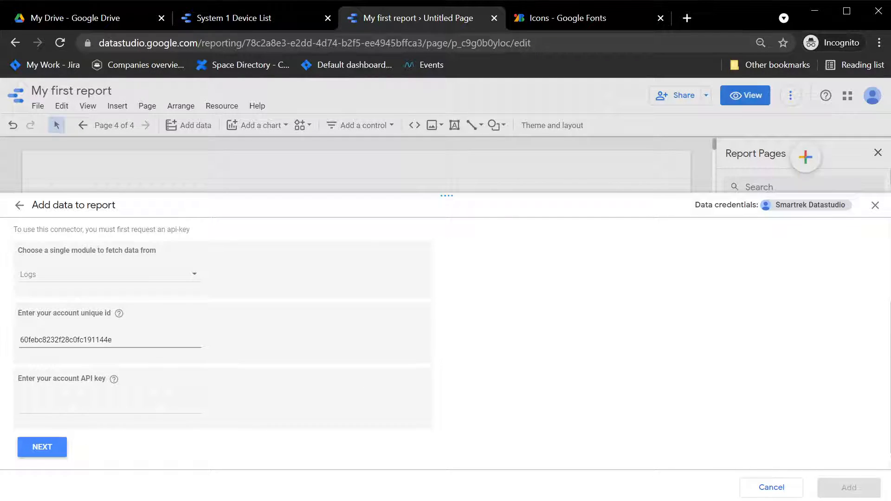
pyautogui.hotkey('alt', 'Tab')
pyautogui.click(120, 406)
pyautogui.hotkey('ctrl', 'v')
# Select the 'run1 : fault1 : run2 : fault2' device and proceed to dimension selection
pyautogui.click(36, 446)
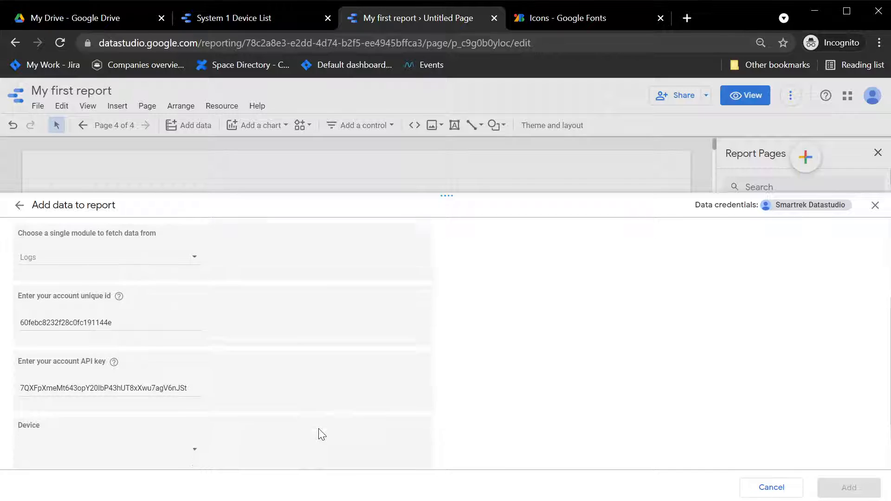
pyautogui.scroll(-2, 322, 435)
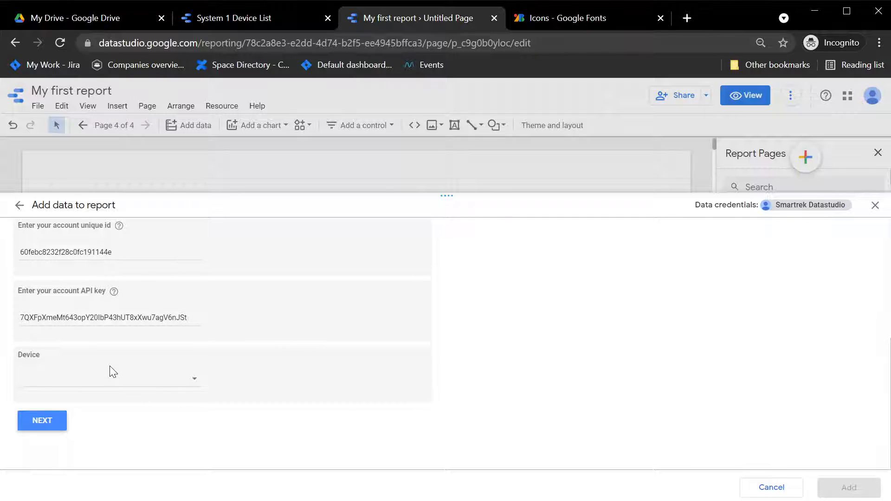
pyautogui.click(135, 383)
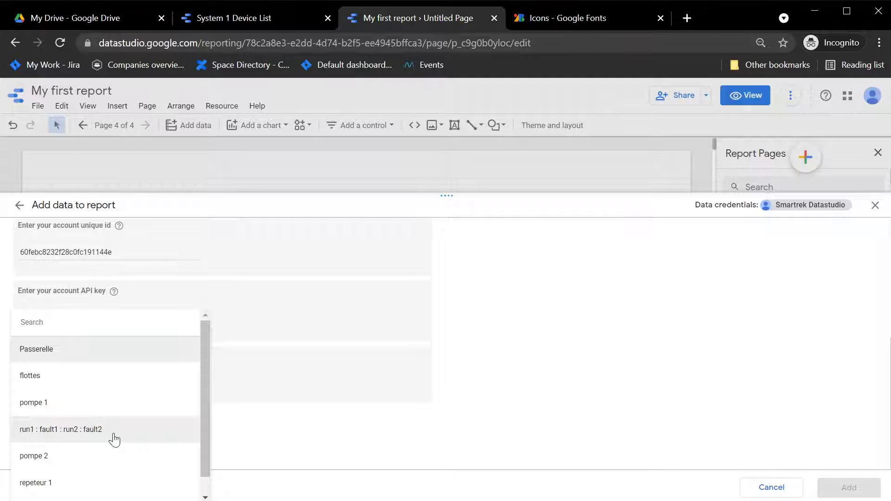
pyautogui.scroll(-1, 114, 436)
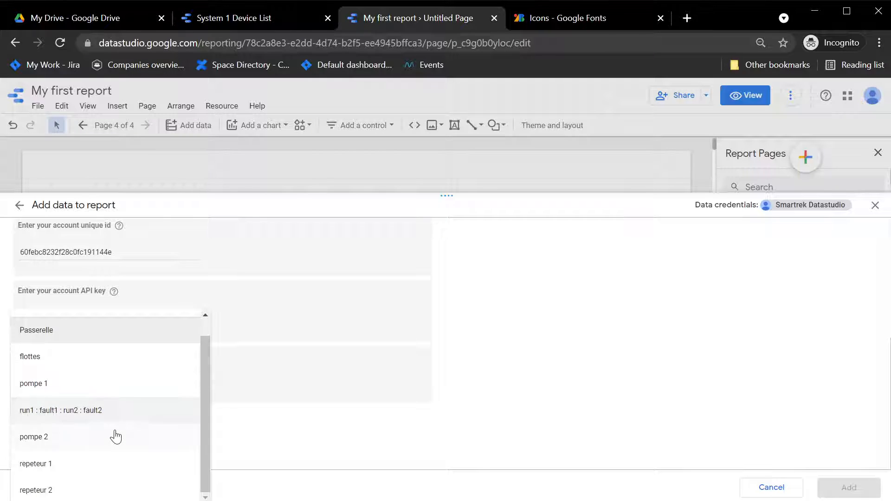
pyautogui.click(110, 409)
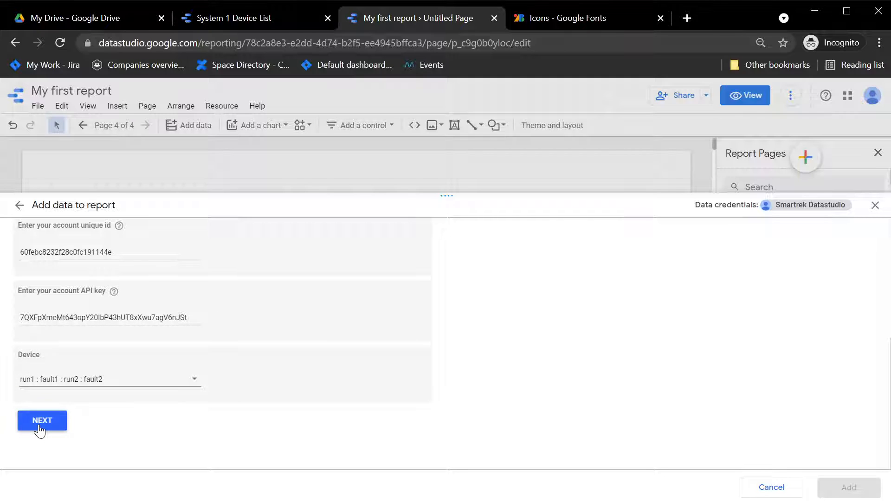
pyautogui.click(41, 421)
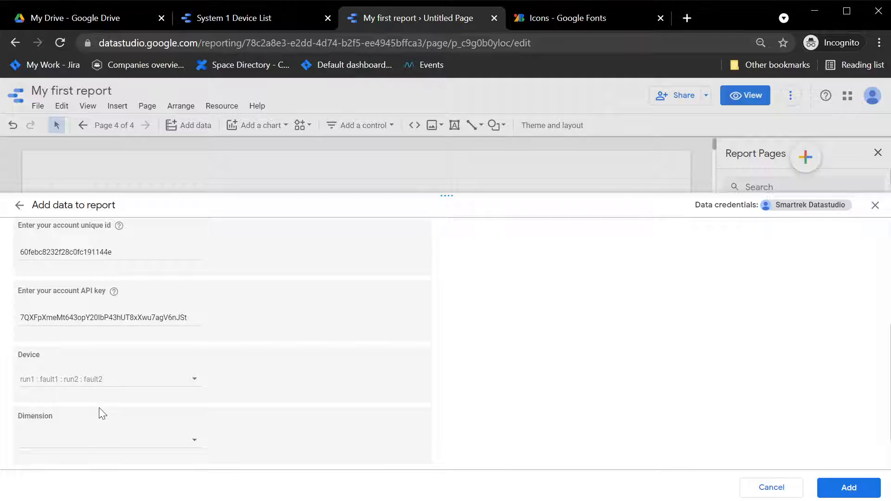
# Tick Port 1 and Port 3 as the Dimension, then add the Smartrek data to the report
pyautogui.scroll(-1, 103, 413)
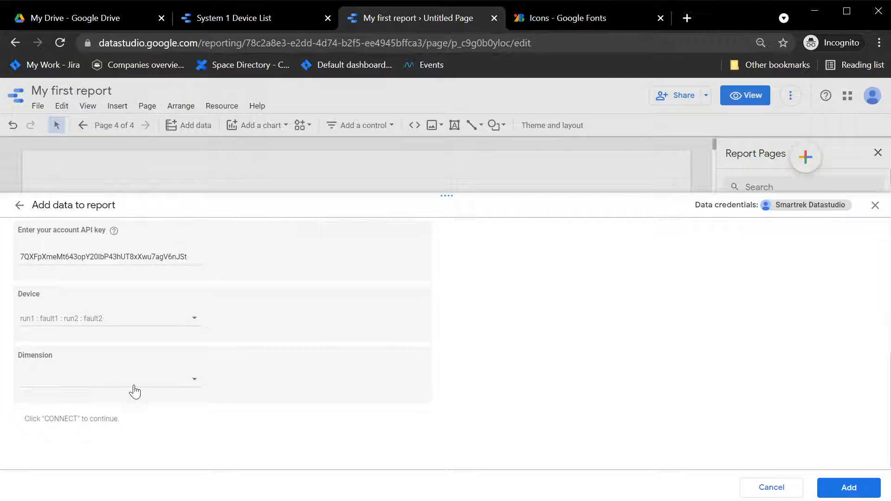
pyautogui.click(152, 388)
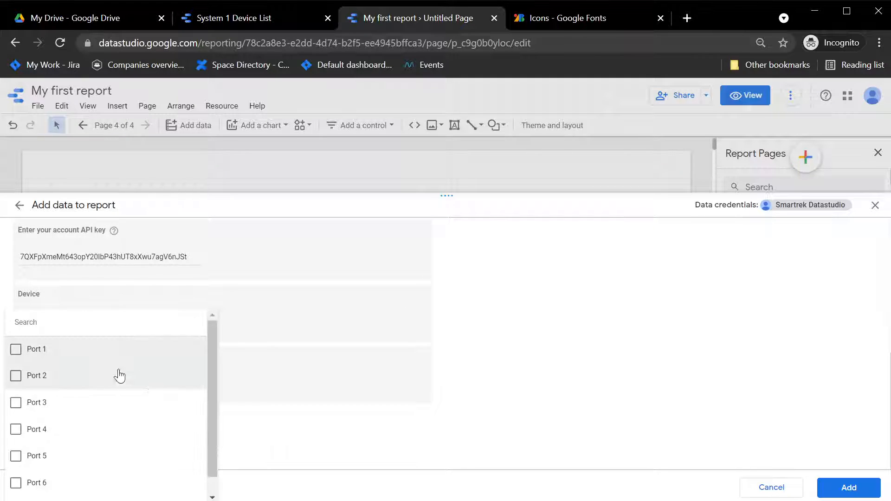
pyautogui.click(22, 358)
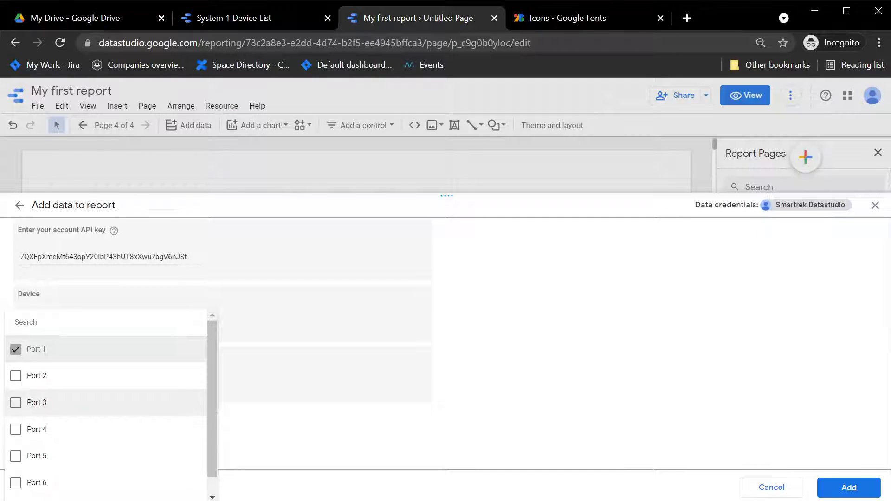
pyautogui.click(17, 402)
pyautogui.click(495, 411)
pyautogui.click(850, 488)
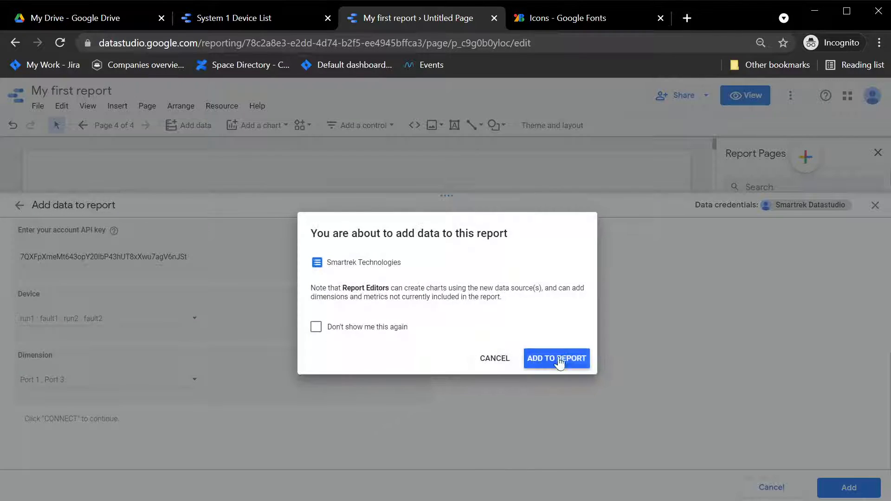
pyautogui.click(560, 360)
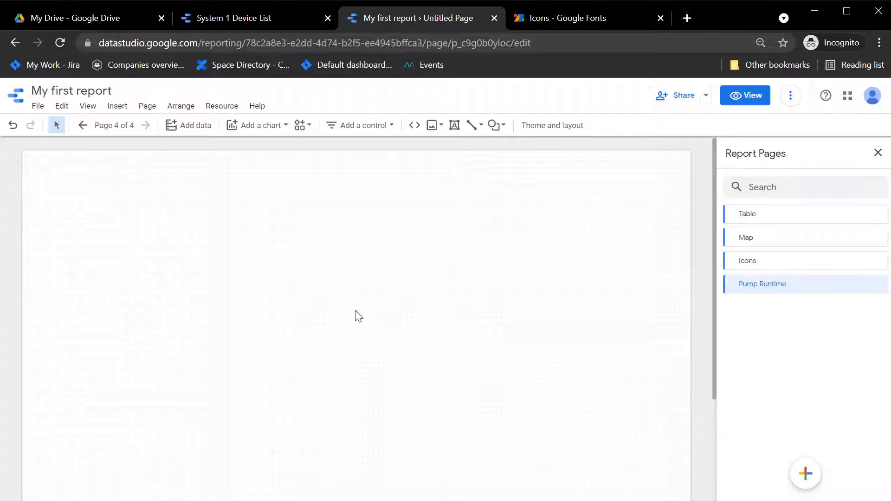
# Place a table on the Pump Runtime page and add Port 3 as a second metric
pyautogui.click(246, 135)
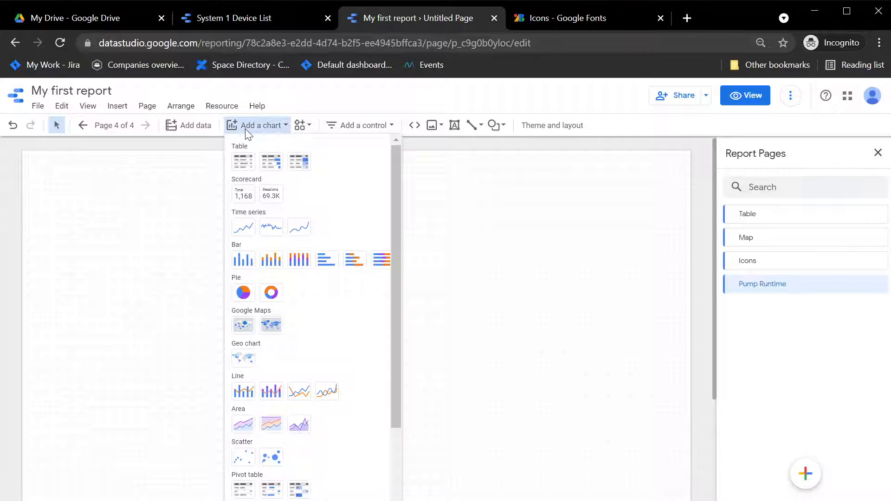
pyautogui.click(242, 161)
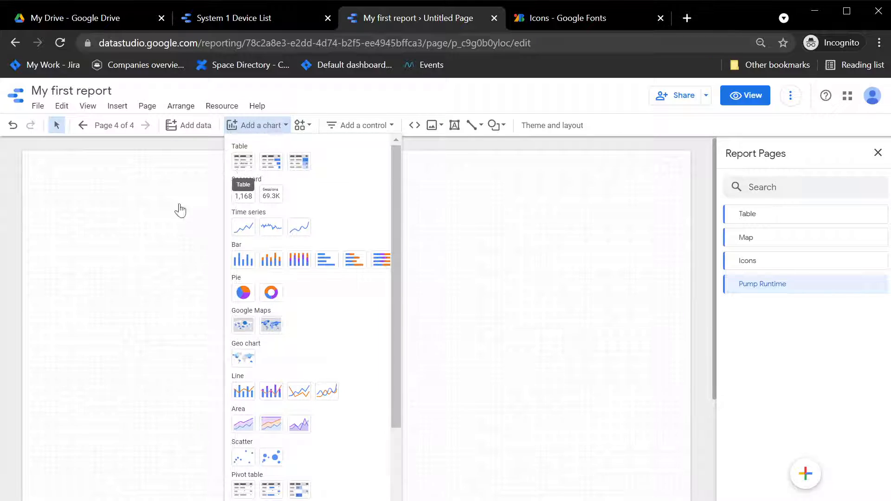
pyautogui.click(84, 202)
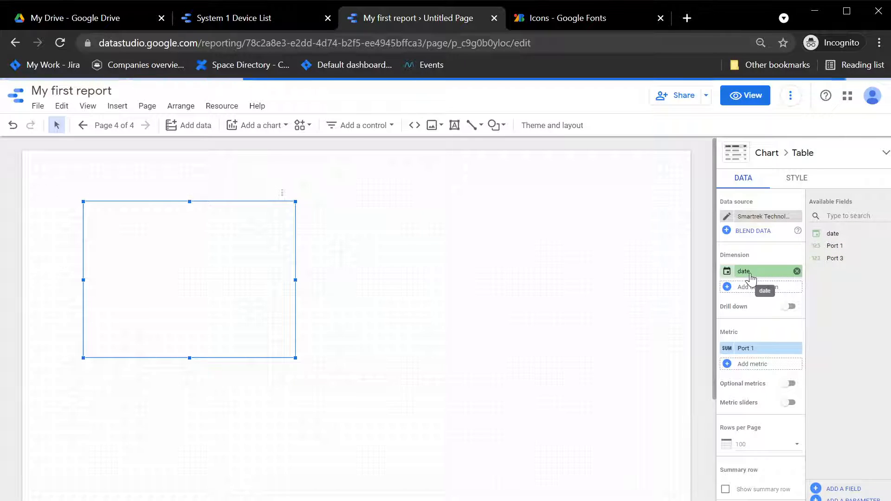
pyautogui.moveTo(834, 258); pyautogui.dragTo(752, 372)
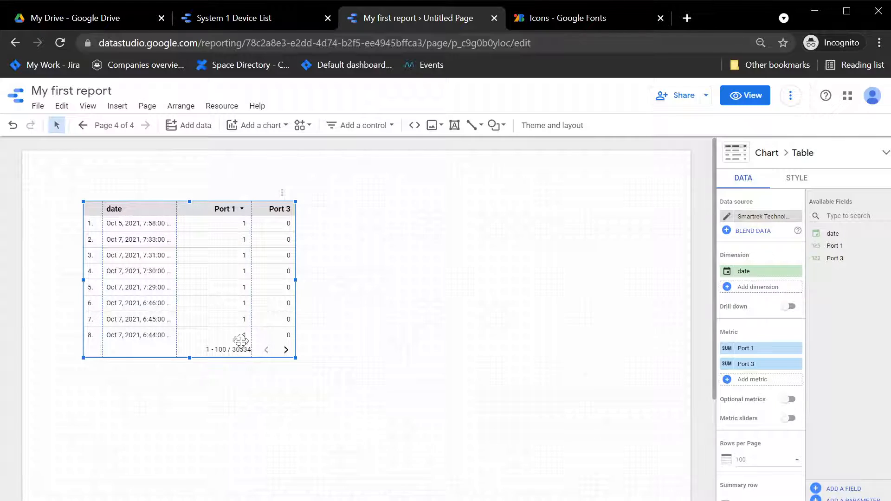
# Sort the table by date descending so the Oct 18, 2021 readings come first
pyautogui.scroll(-6, 760, 387)
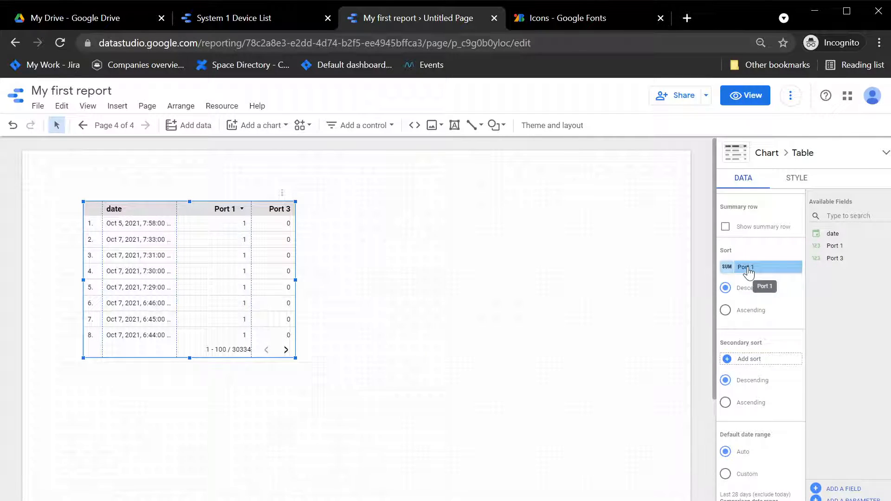
pyautogui.click(748, 272)
pyautogui.click(743, 336)
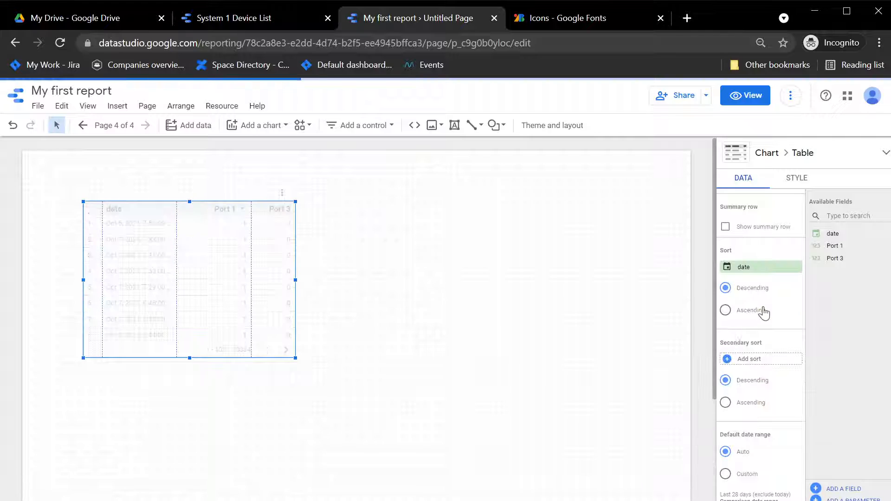
pyautogui.click(754, 315)
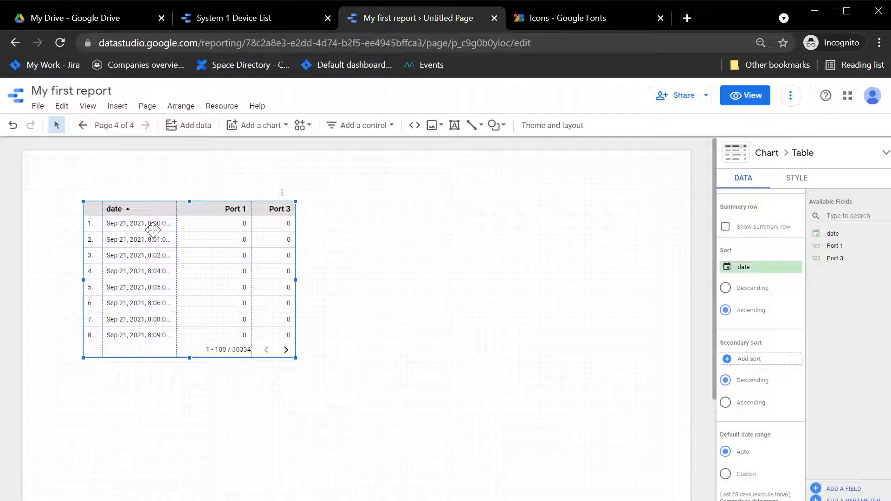
pyautogui.click(725, 287)
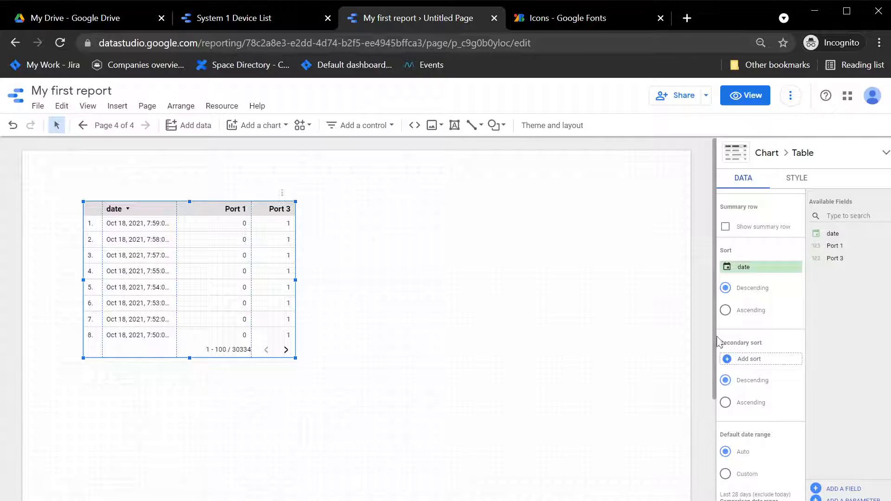
# Show the summary row, giving totals of 7,203 for Port 1 and 11,728 for Port 3
pyautogui.scroll(-3, 755, 384)
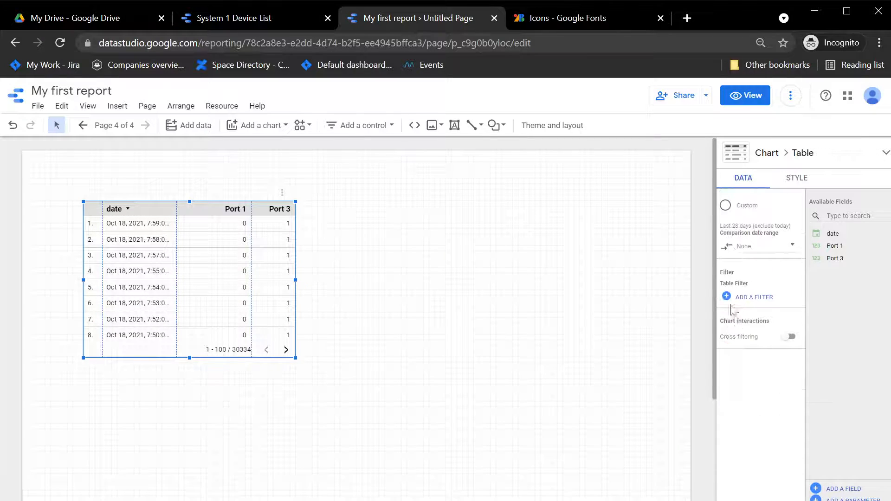
pyautogui.scroll(1, 784, 241)
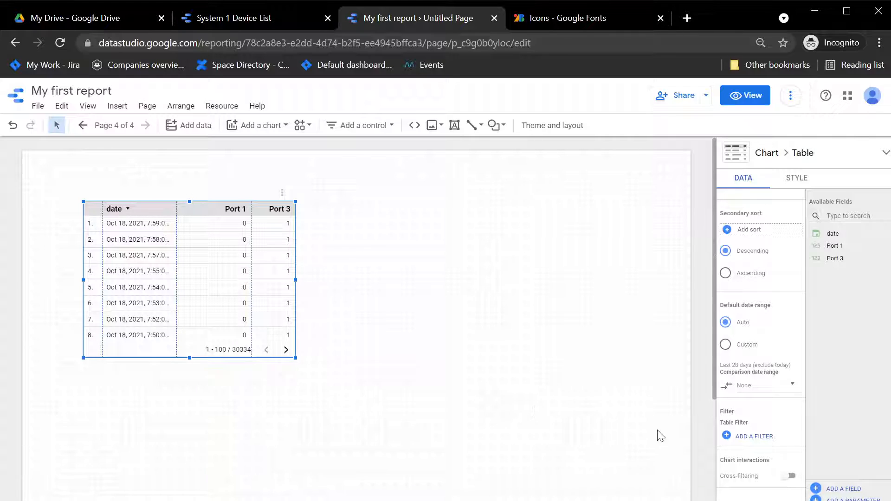
pyautogui.scroll(8, 749, 324)
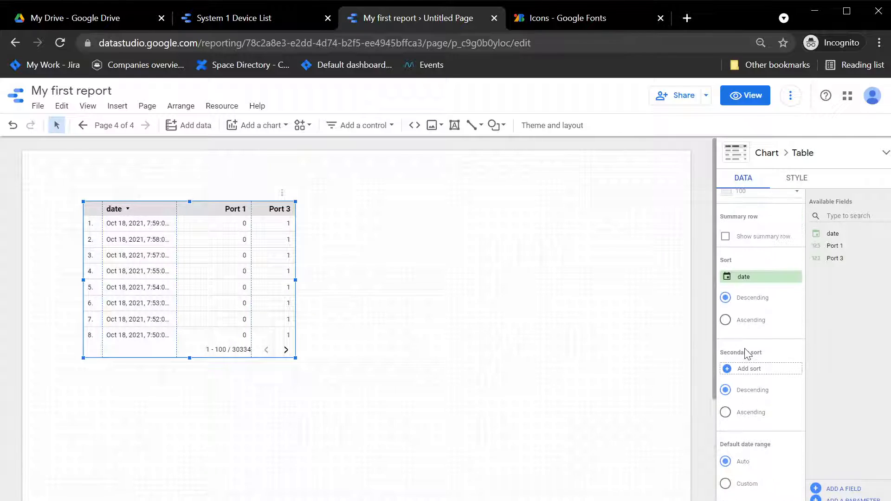
pyautogui.scroll(-3, 724, 413)
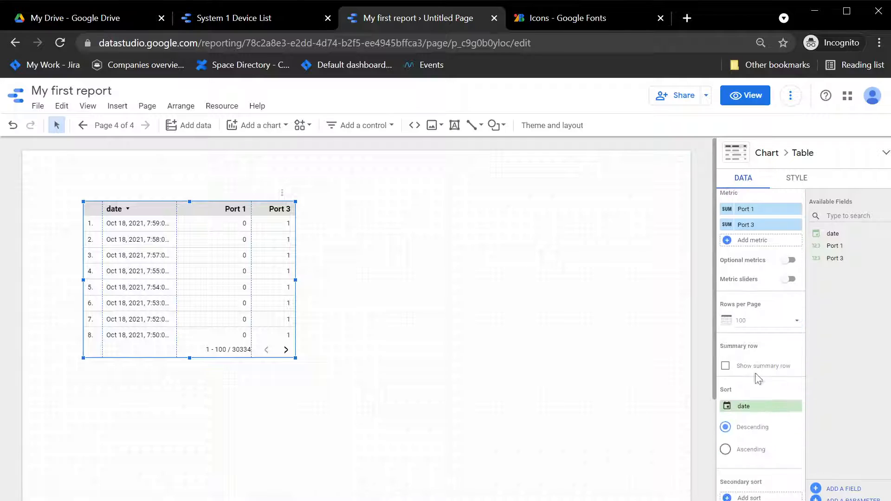
pyautogui.click(731, 347)
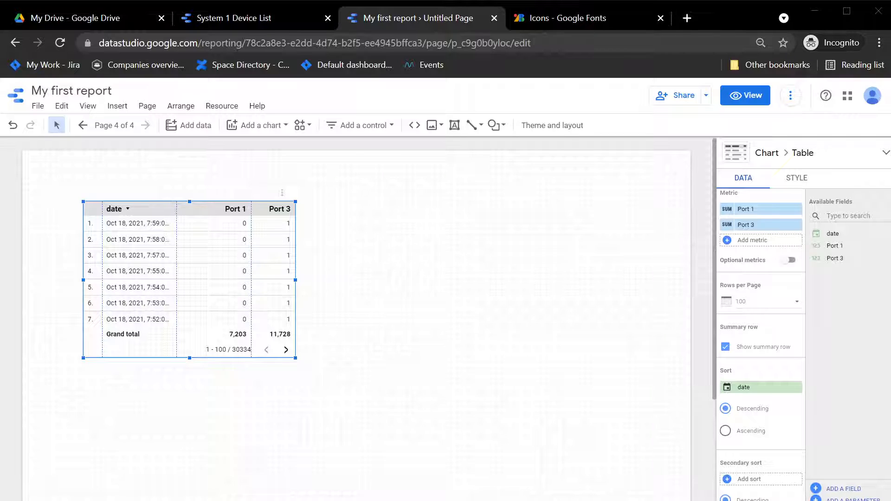
pyautogui.click(461, 428)
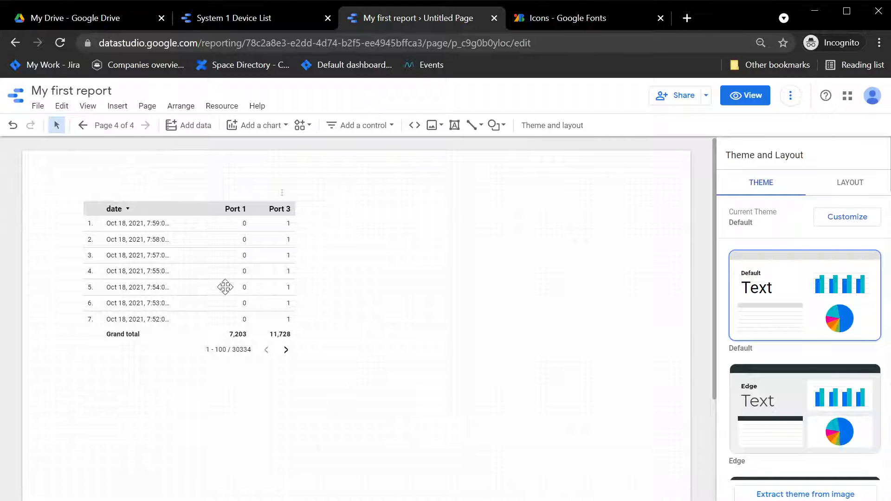
# Reselect the port table and open the Smartrek Technologies data source editor
pyautogui.click(188, 239)
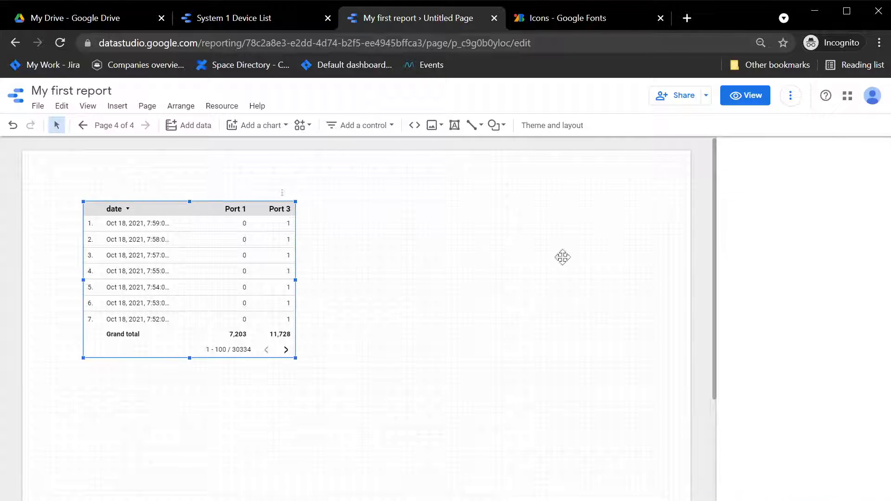
pyautogui.click(727, 218)
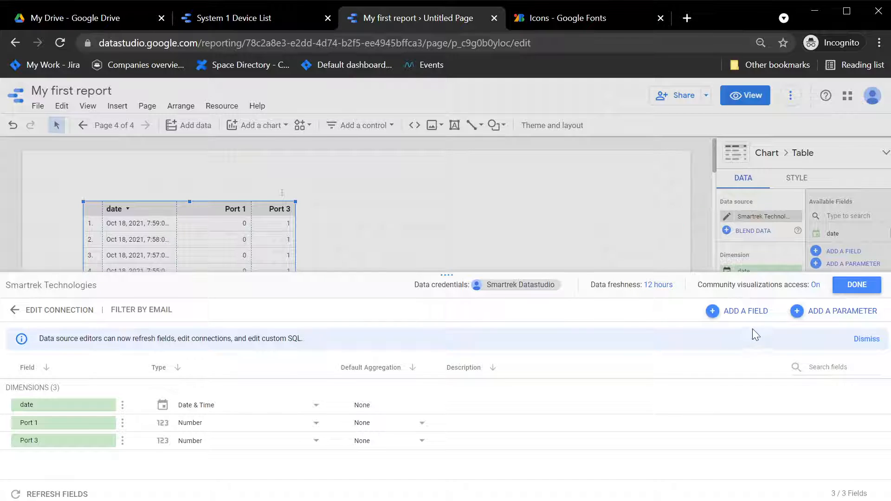
# Create a calculated field 'Values Count' with the formula IF(Port 1=-1,1,1)
pyautogui.click(754, 312)
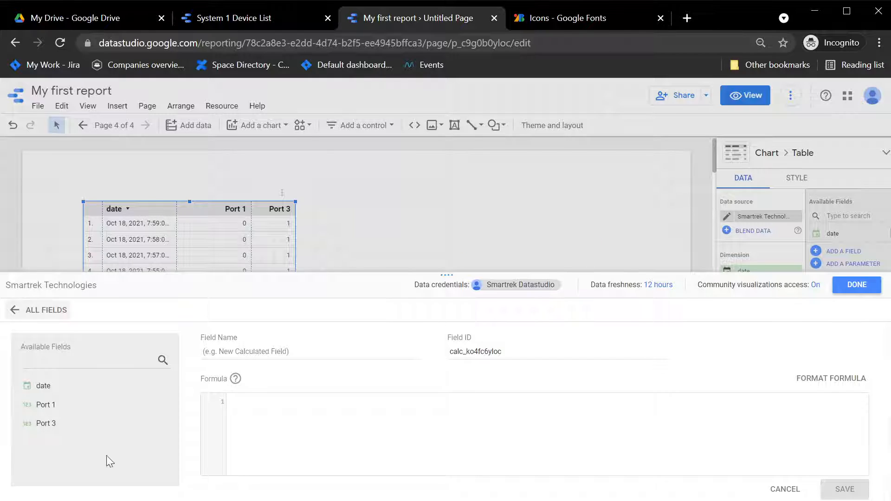
pyautogui.click(233, 347)
pyautogui.write('Values Count')
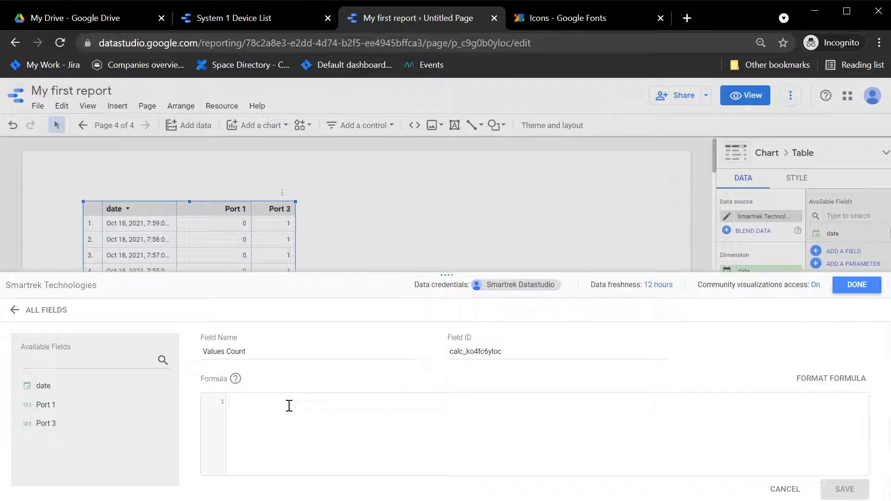
pyautogui.write('IF(')
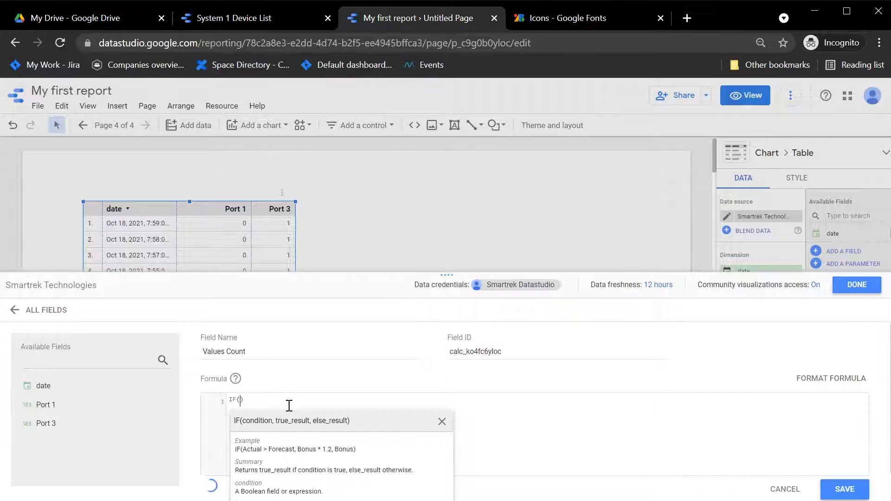
pyautogui.write('Por')
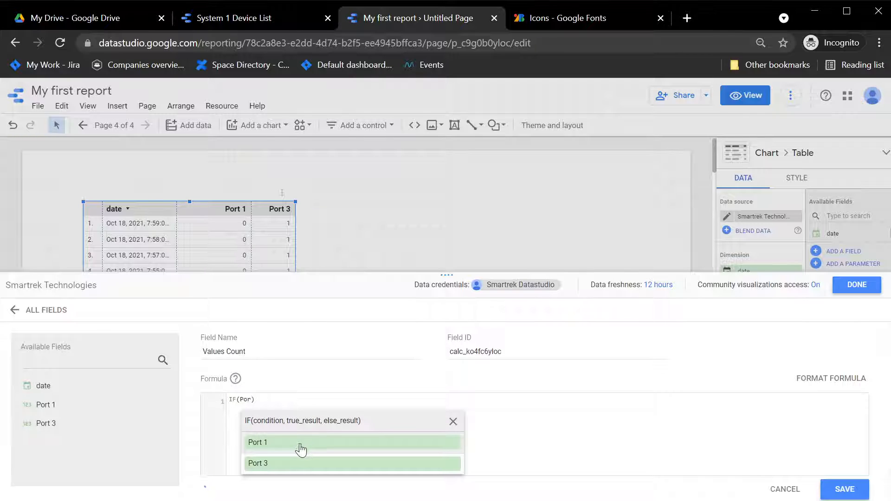
pyautogui.click(301, 448)
pyautogui.write('=')
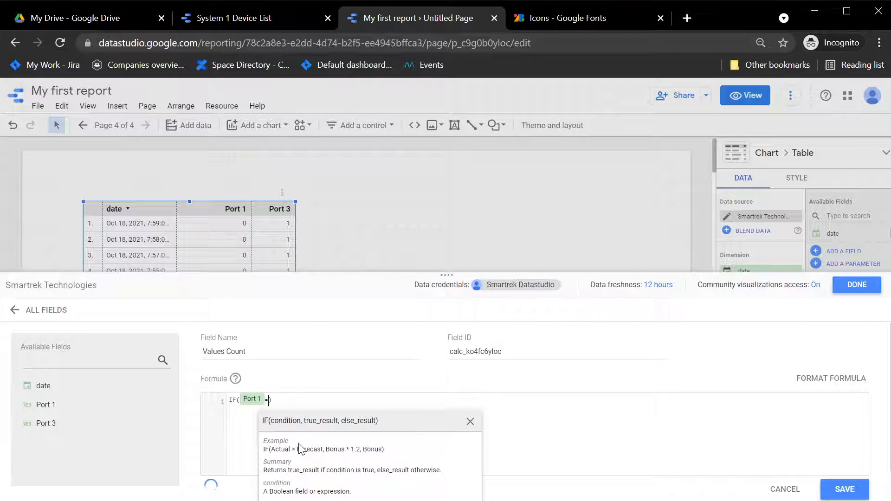
pyautogui.write('-1,')
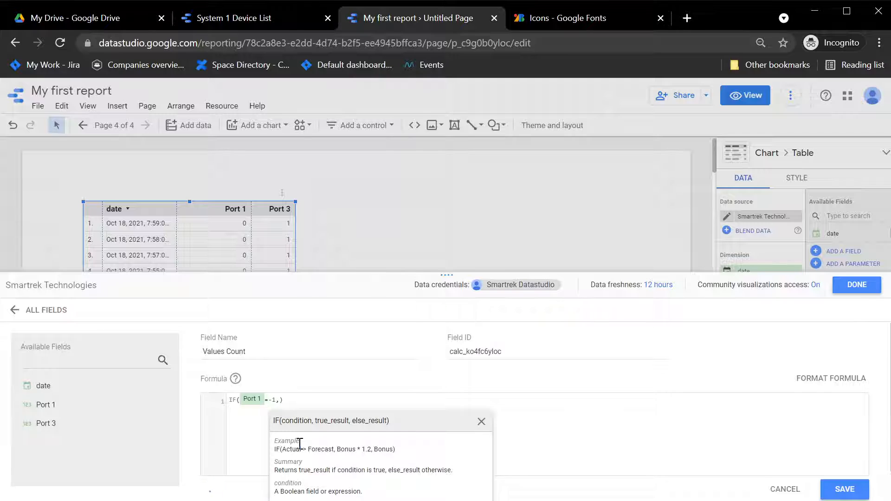
pyautogui.write('1,1')
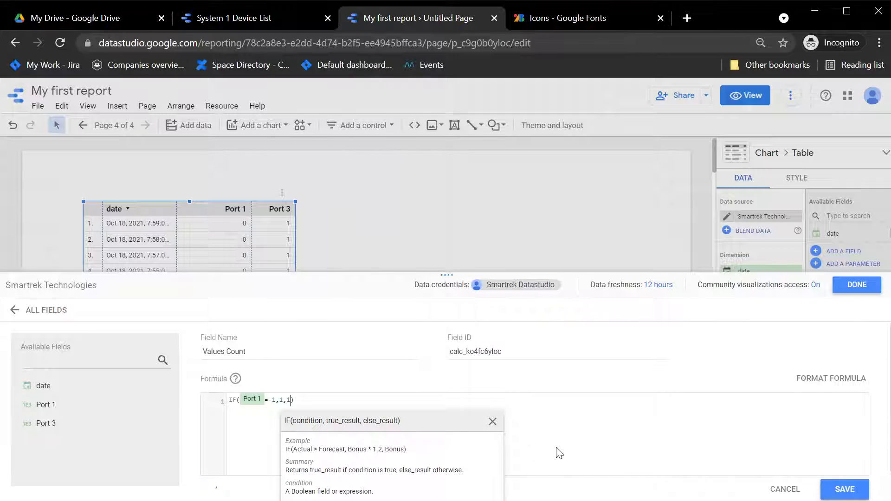
# Check the IF(Port 1=-1,1,1) formula, save Values Count, and return to the field list
pyautogui.click(556, 448)
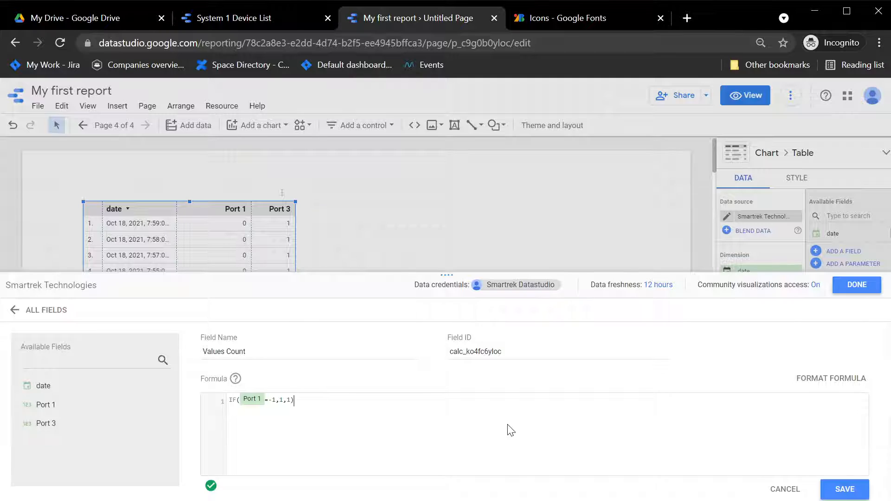
pyautogui.click(287, 400)
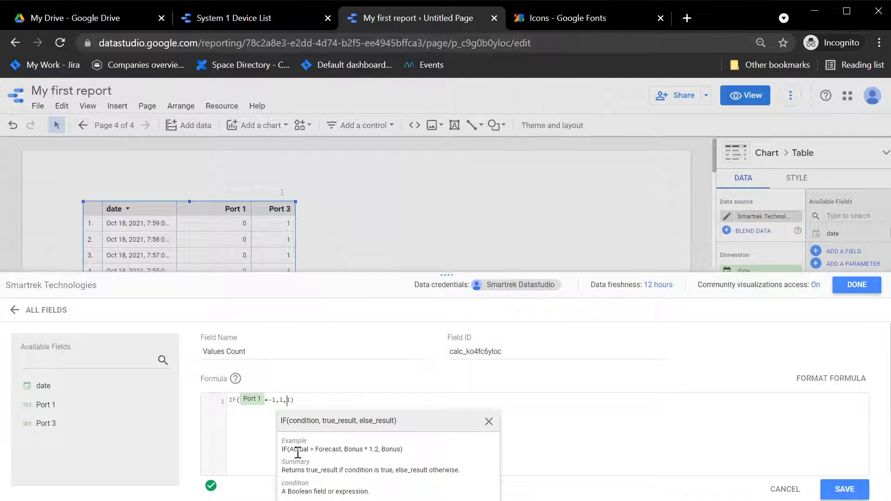
pyautogui.doubleClick(282, 400)
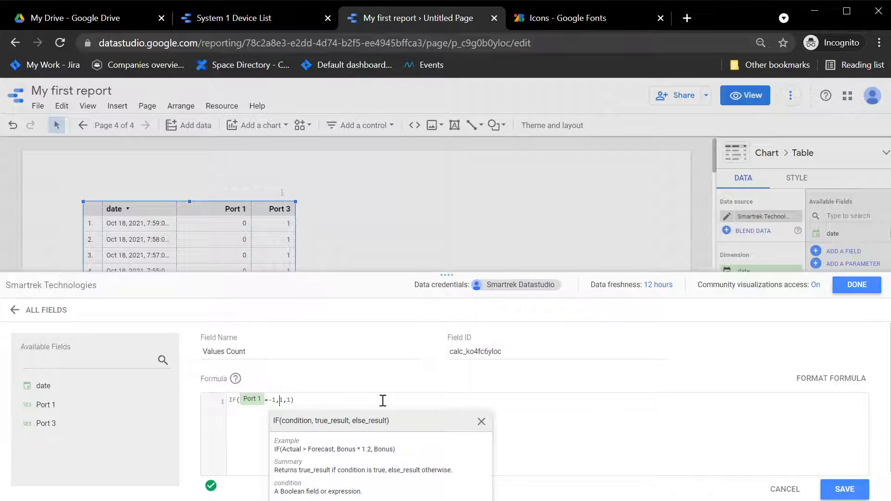
pyautogui.click(536, 409)
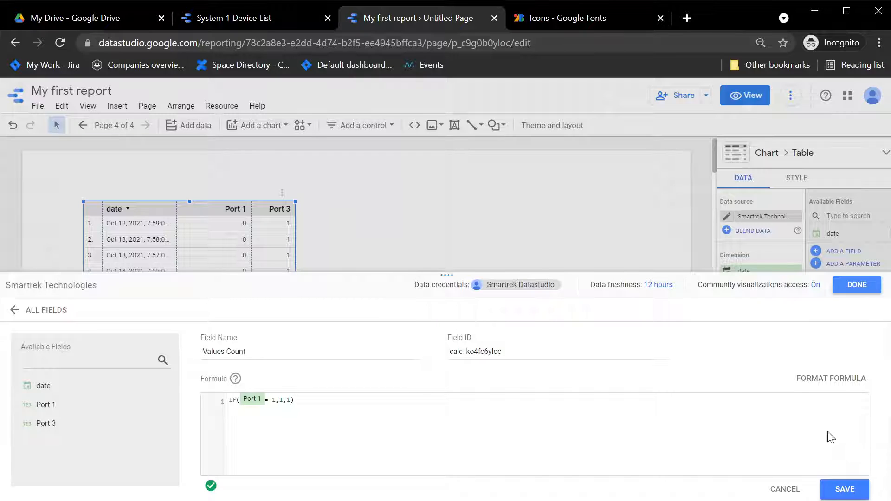
pyautogui.click(856, 493)
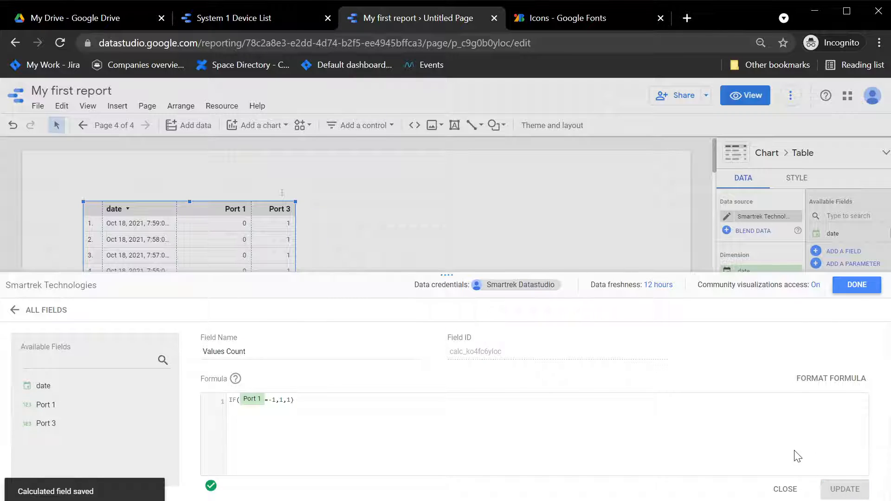
pyautogui.click(788, 490)
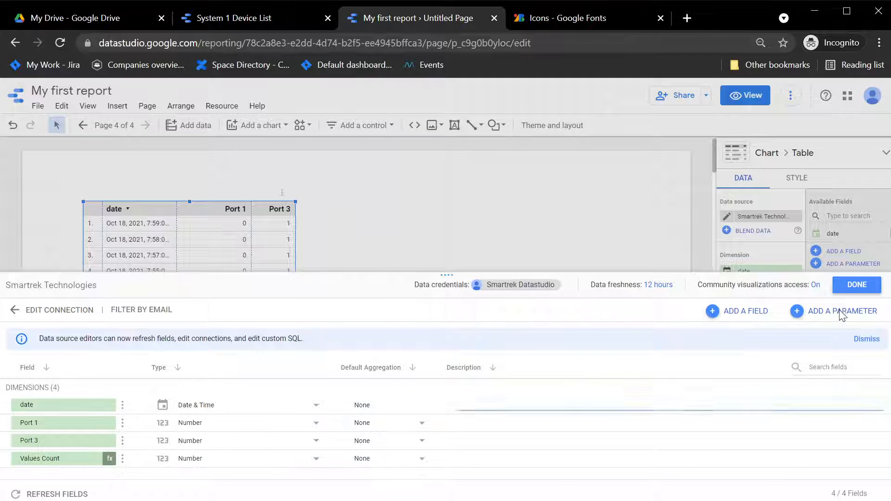
# Add Values Count as a table metric totalling 30,334, then reopen the data source editor
pyautogui.click(856, 284)
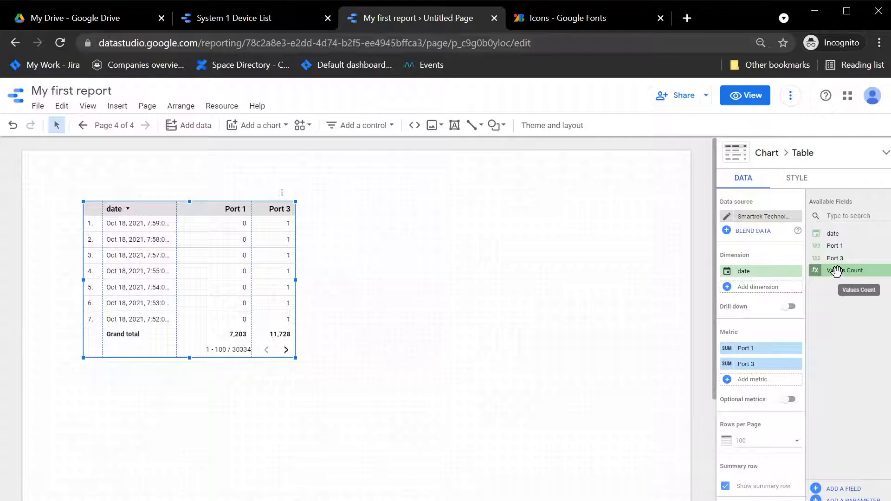
pyautogui.moveTo(837, 270); pyautogui.dragTo(756, 391)
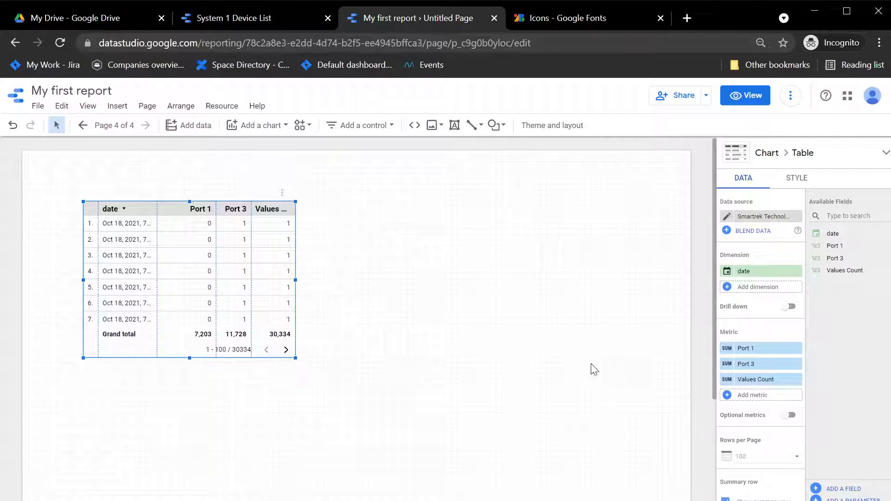
pyautogui.click(727, 218)
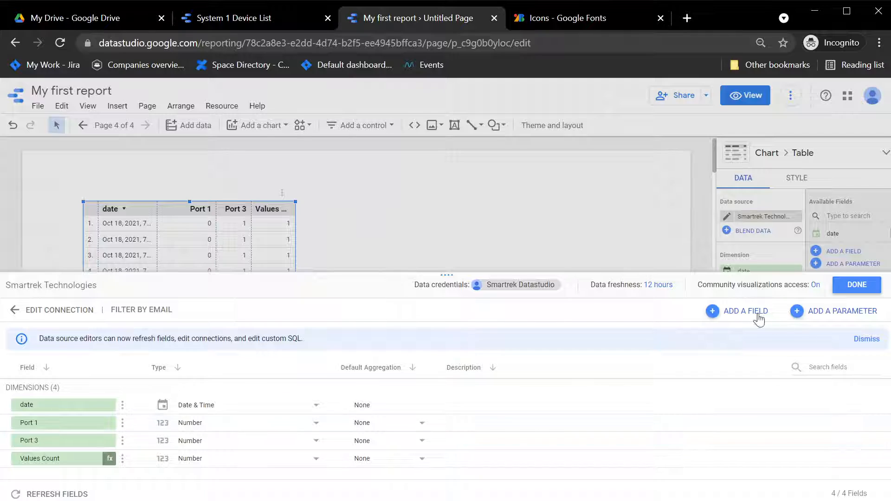
# Create and save a 'Port 1 ratio' field with formula SUM(Port 1)/SUM(Values Count)
pyautogui.click(741, 315)
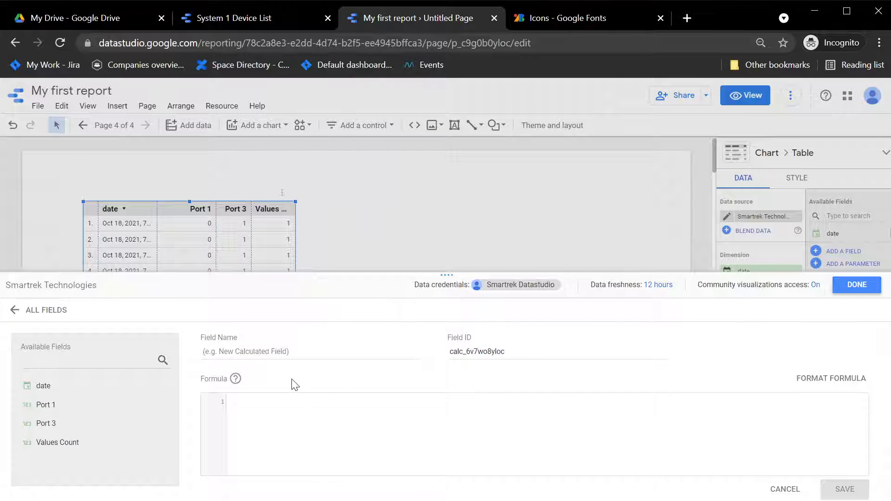
pyautogui.click(242, 348)
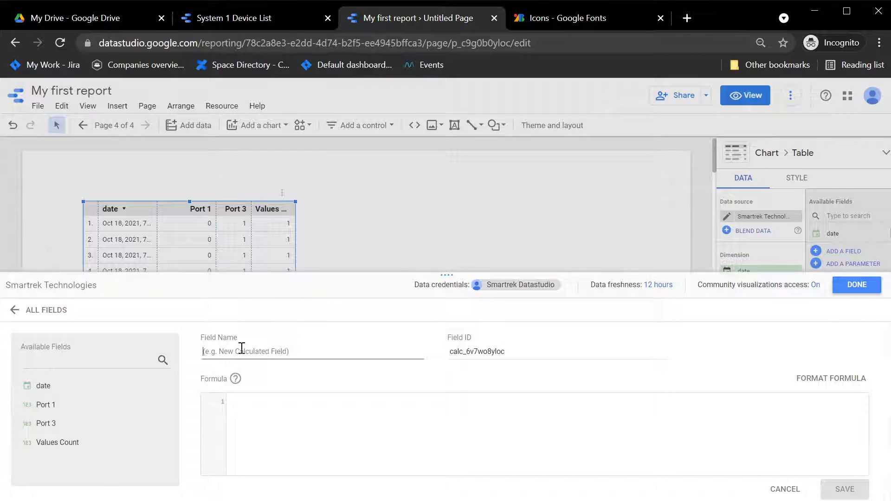
pyautogui.write('Port 1 ratio')
pyautogui.click(304, 436)
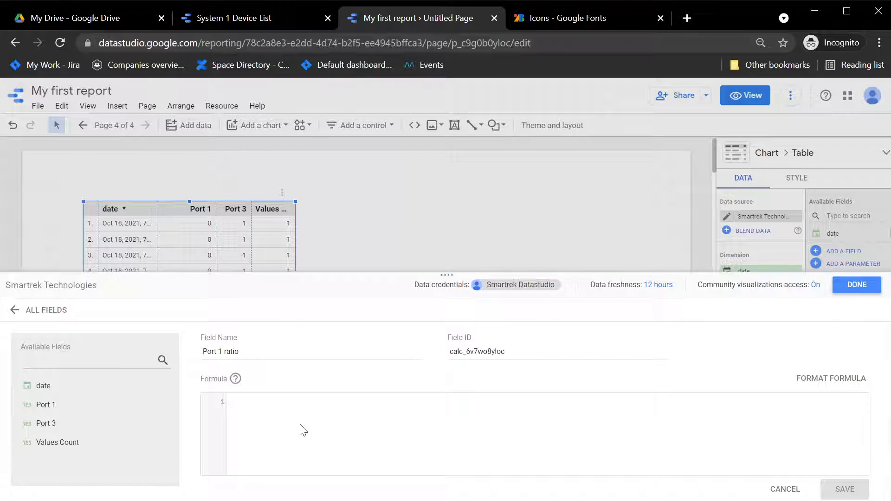
pyautogui.write('SUM(')
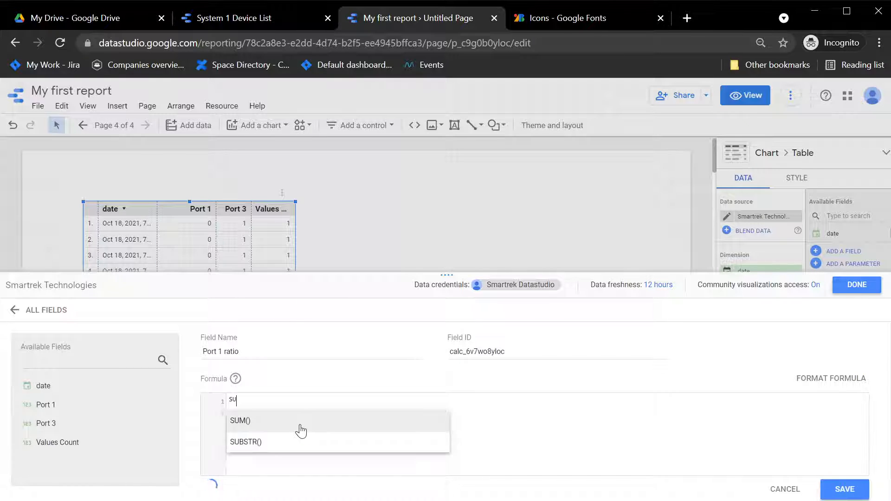
pyautogui.write('Por')
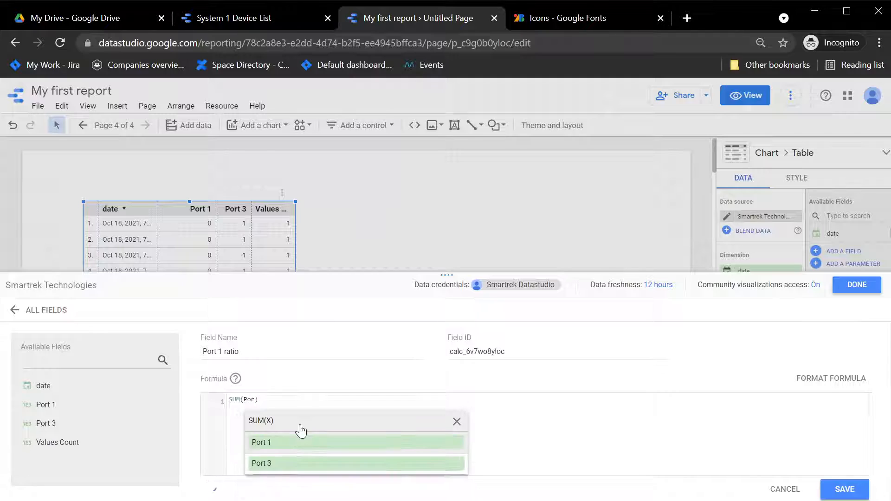
pyautogui.click(310, 442)
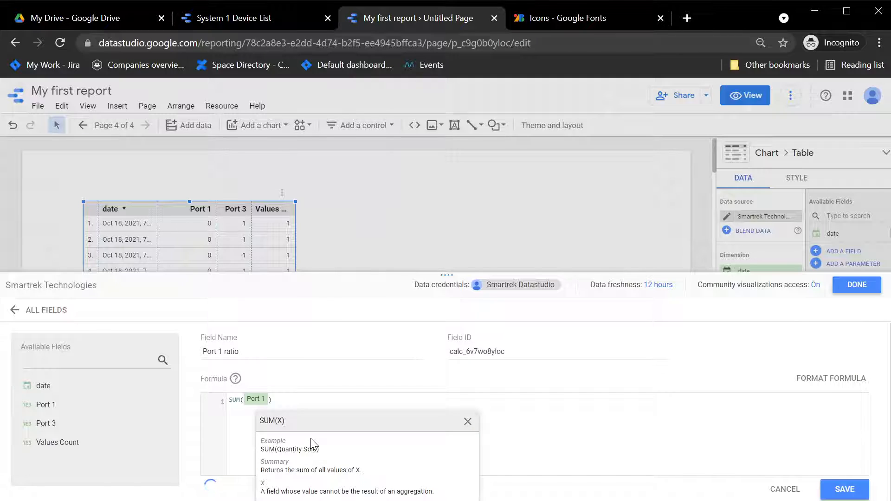
pyautogui.write(')/')
pyautogui.write('SUM(')
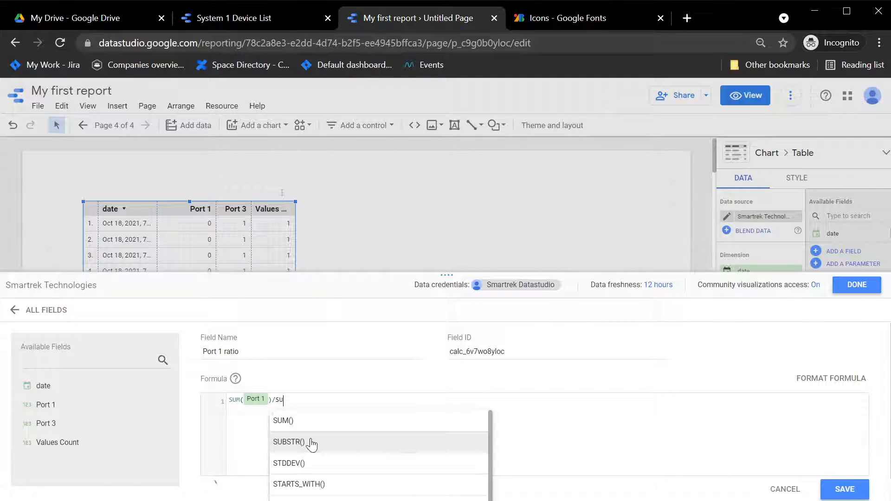
pyautogui.write('val')
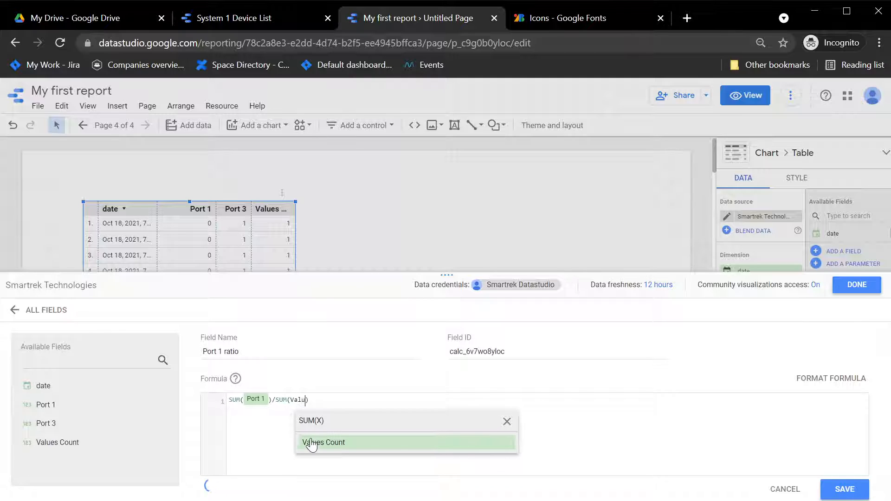
pyautogui.click(331, 442)
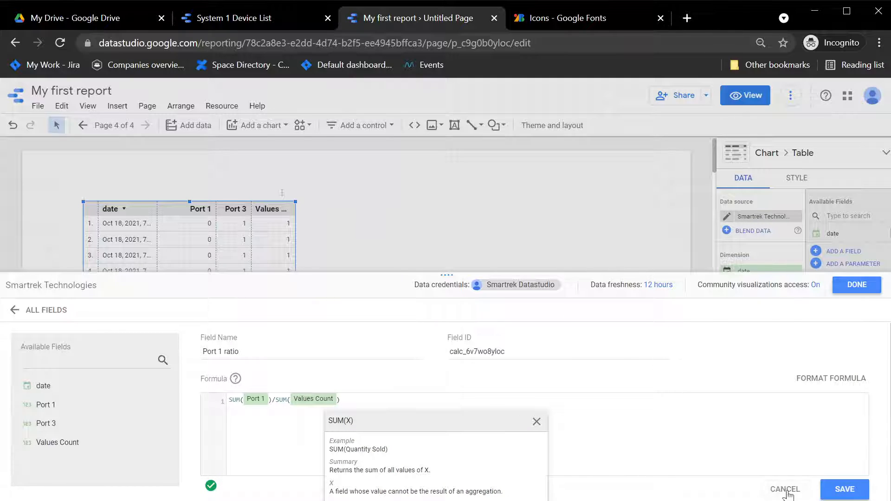
pyautogui.click(842, 490)
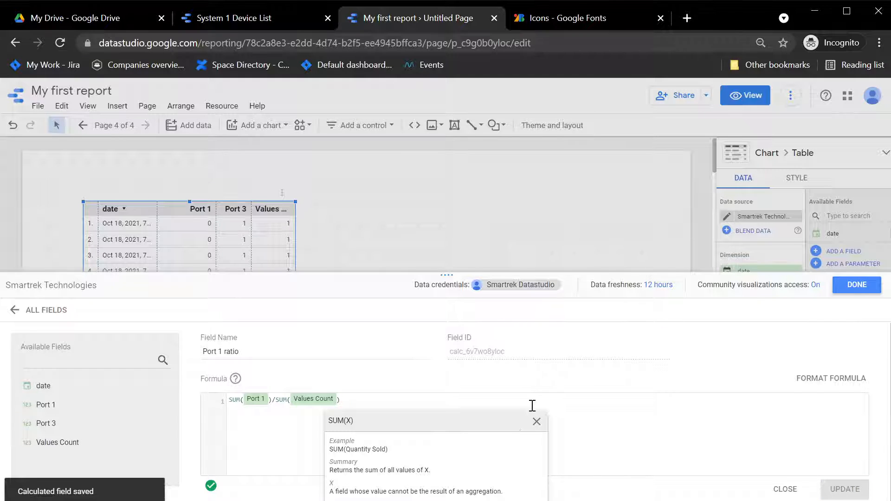
pyautogui.click(785, 489)
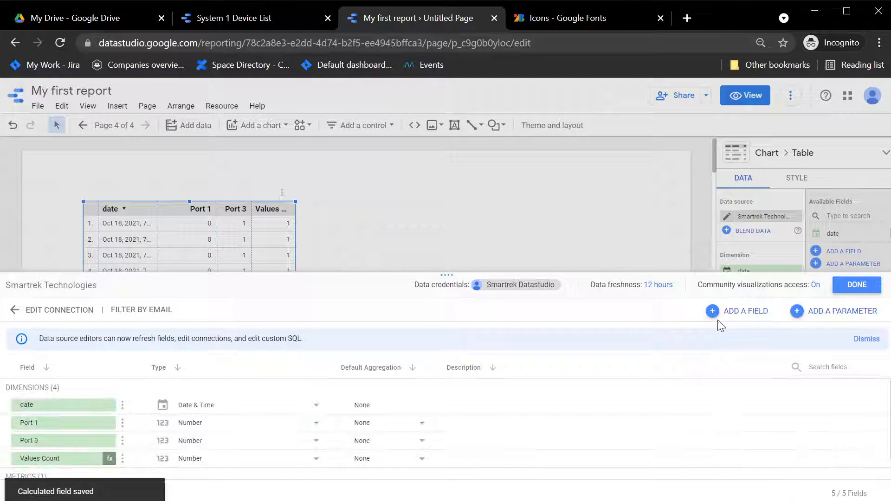
# Add a new calculated field named 'Port 3 ratio'
pyautogui.click(752, 311)
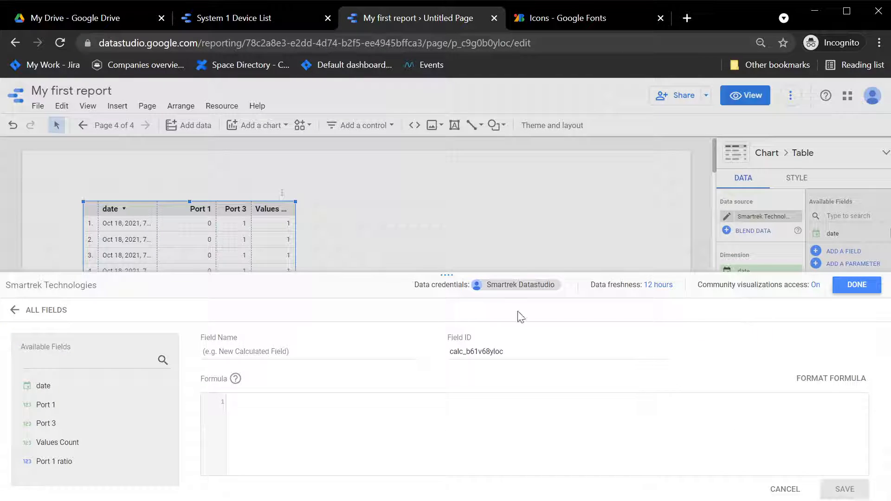
pyautogui.click(272, 356)
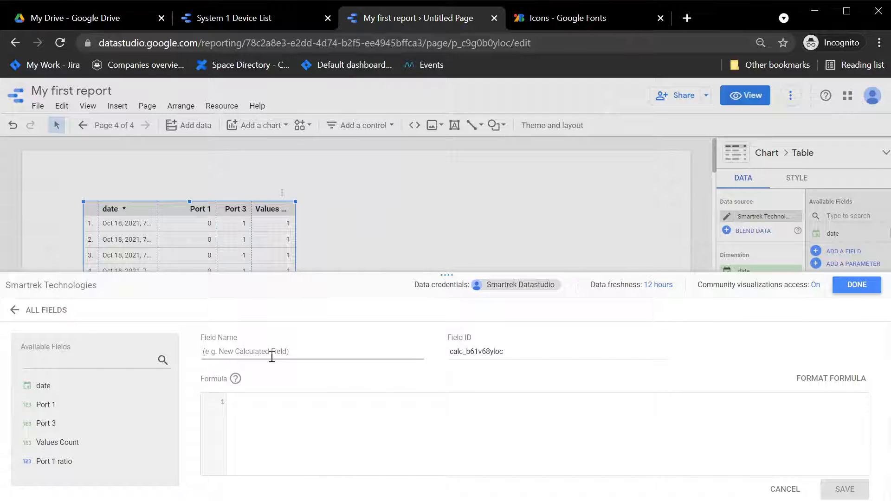
pyautogui.write('Port 3 ratio')
# Give it the formula SUM(Port 3)/SUM(Values Count) and save the field
pyautogui.click(292, 421)
pyautogui.write('S')
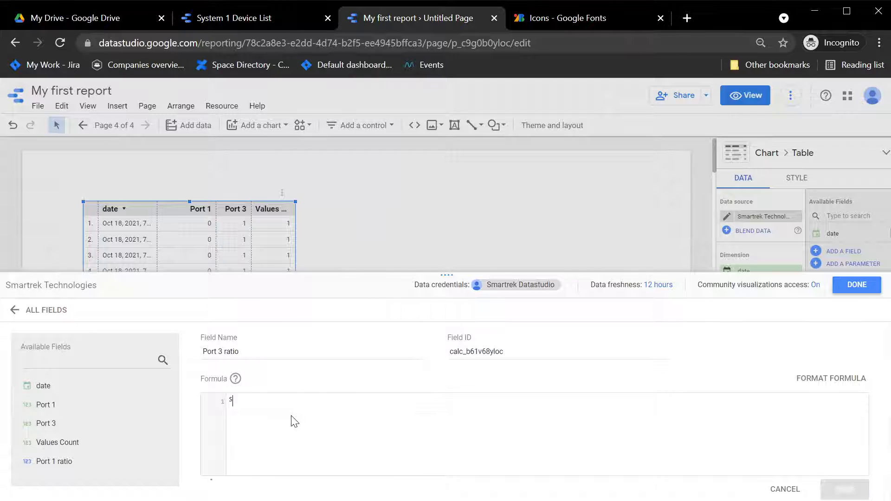
pyautogui.write('um')
pyautogui.click(293, 422)
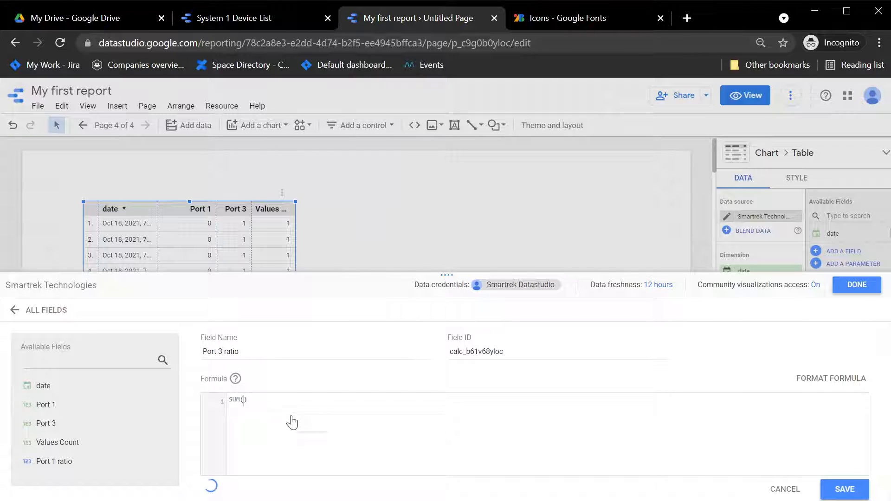
pyautogui.write('Po')
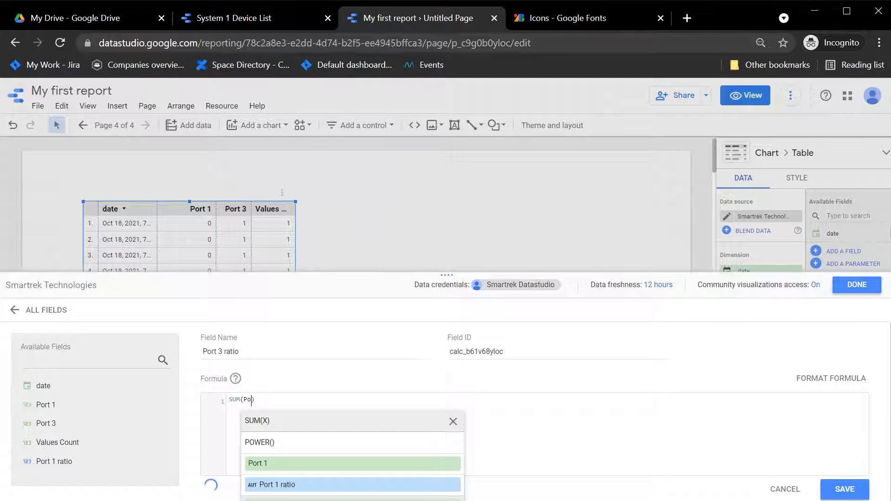
pyautogui.click(372, 500)
pyautogui.press('Right')
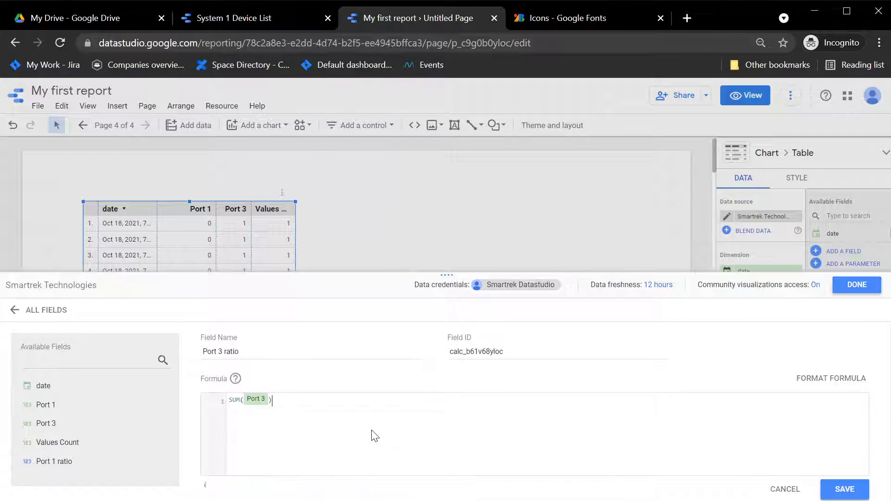
pyautogui.write('/sum')
pyautogui.press('Return')
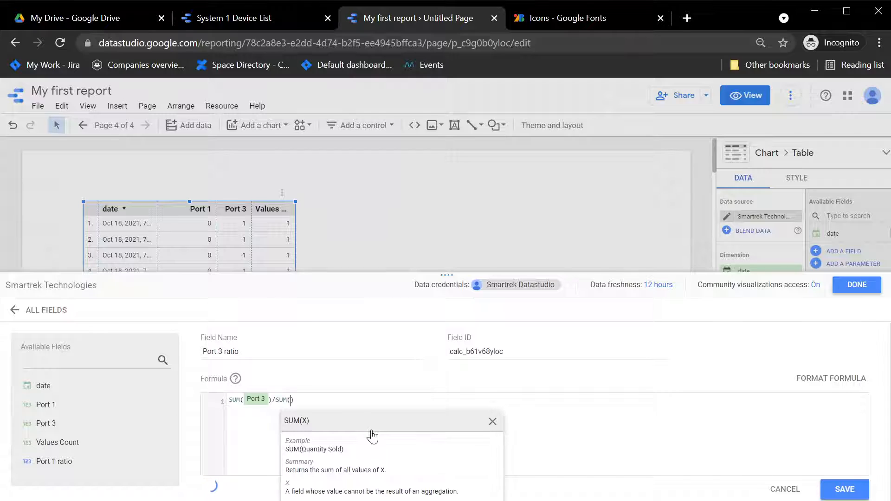
pyautogui.write('Va')
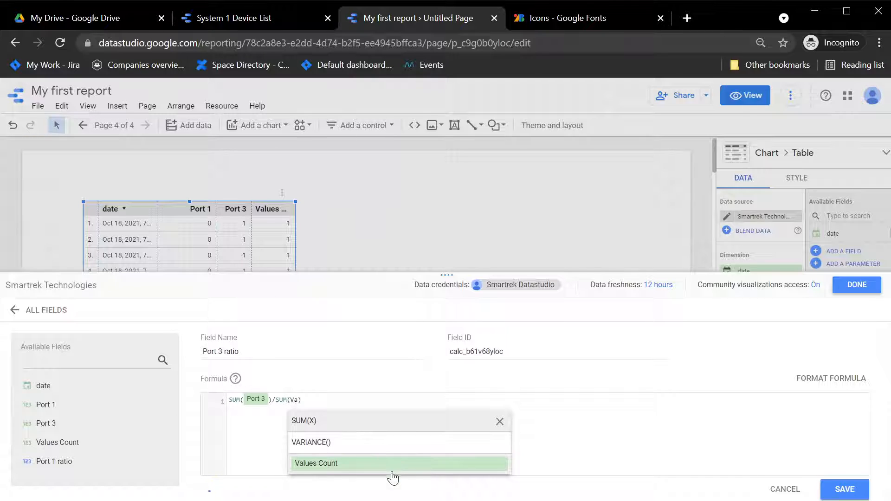
pyautogui.click(386, 471)
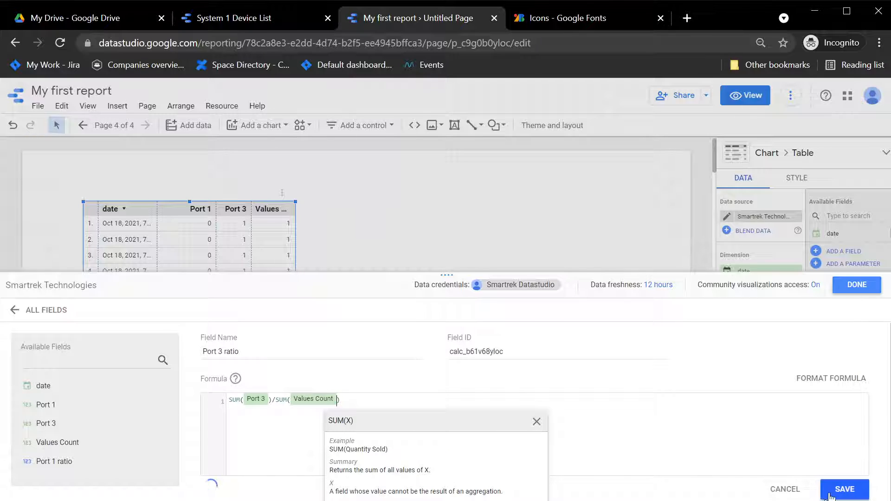
pyautogui.click(844, 489)
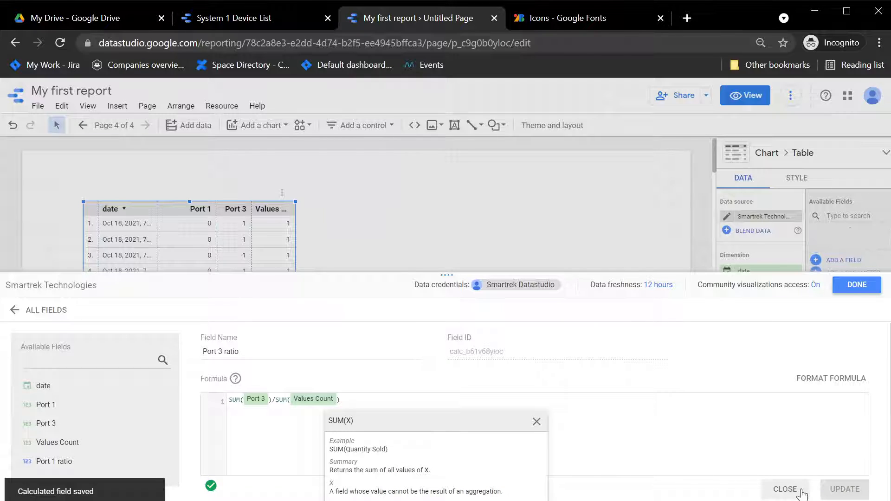
pyautogui.click(781, 489)
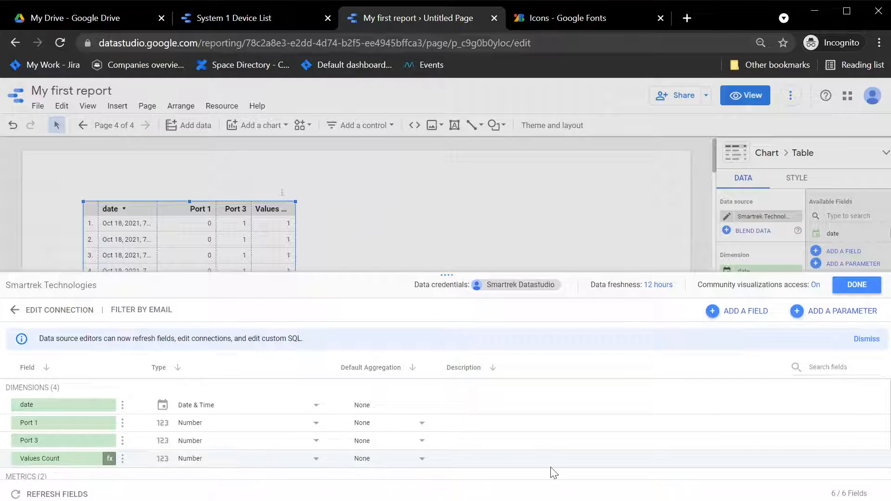
# Add a calculated field named 'Hours in period' whose formula starts as UNIX_DATE(date)
pyautogui.click(739, 312)
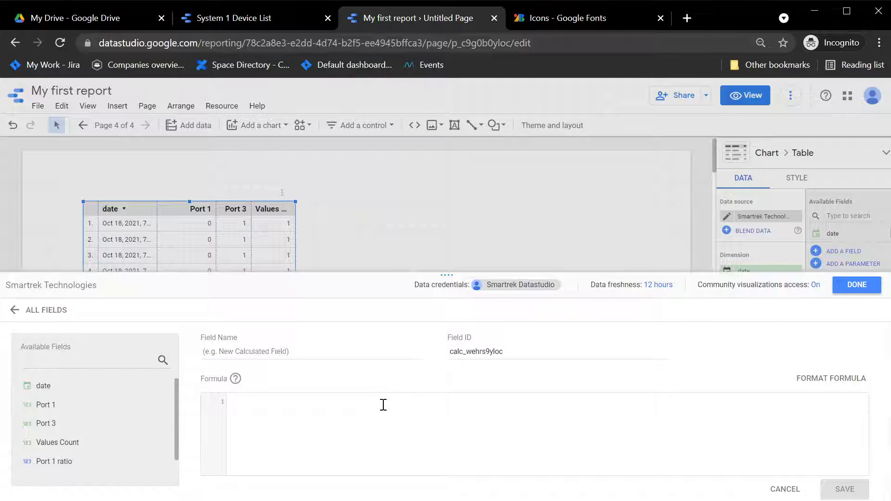
pyautogui.click(329, 354)
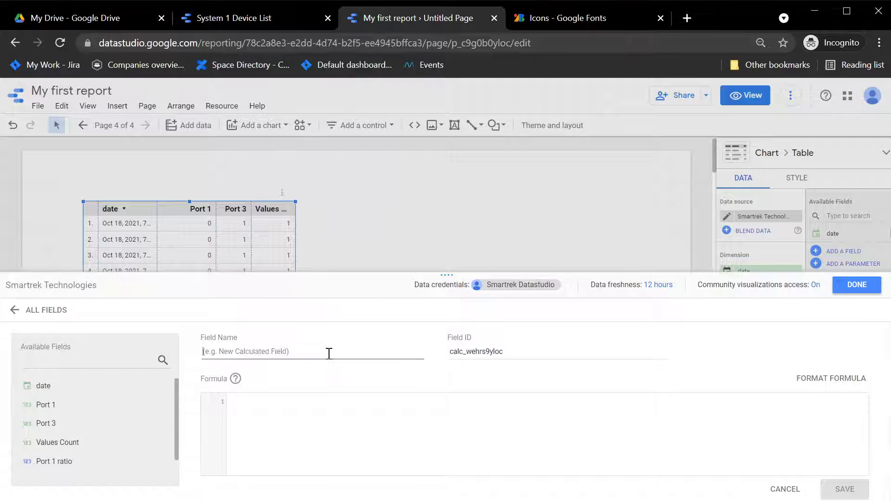
pyautogui.write('Hours in period')
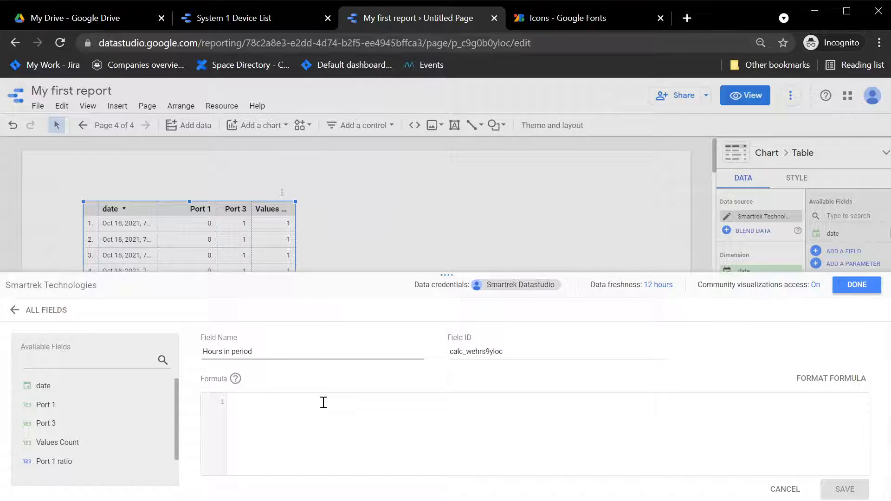
pyautogui.click(324, 403)
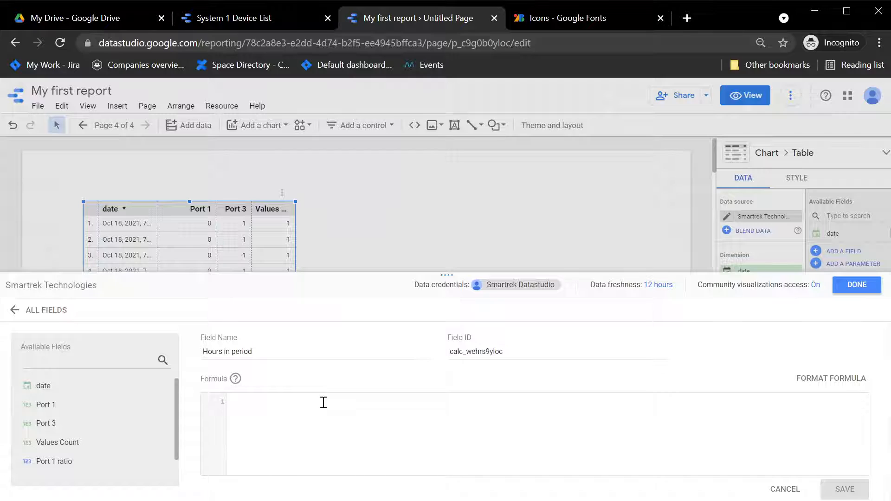
pyautogui.write('UNIX')
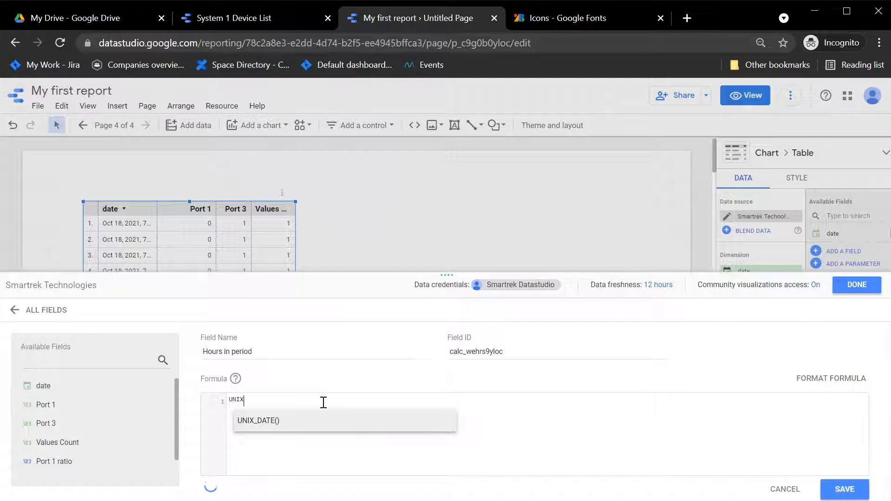
pyautogui.click(320, 420)
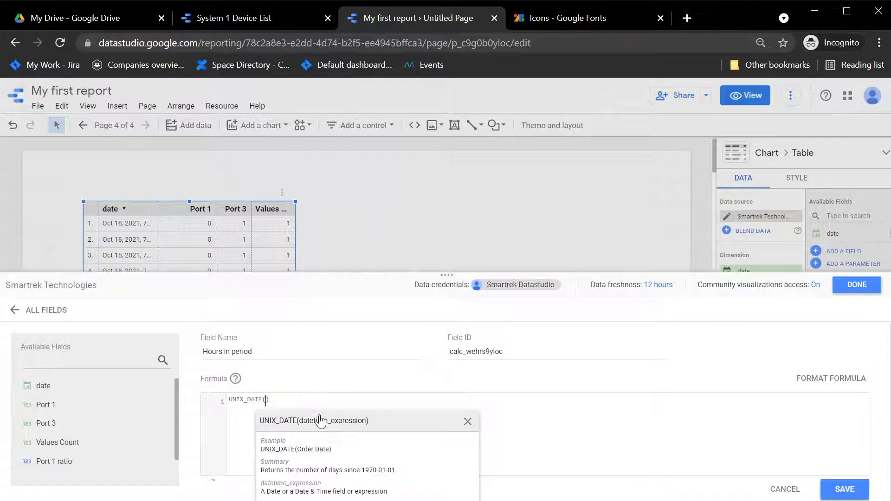
pyautogui.write('a')
pyautogui.press('BackSpace')
pyautogui.write('date')
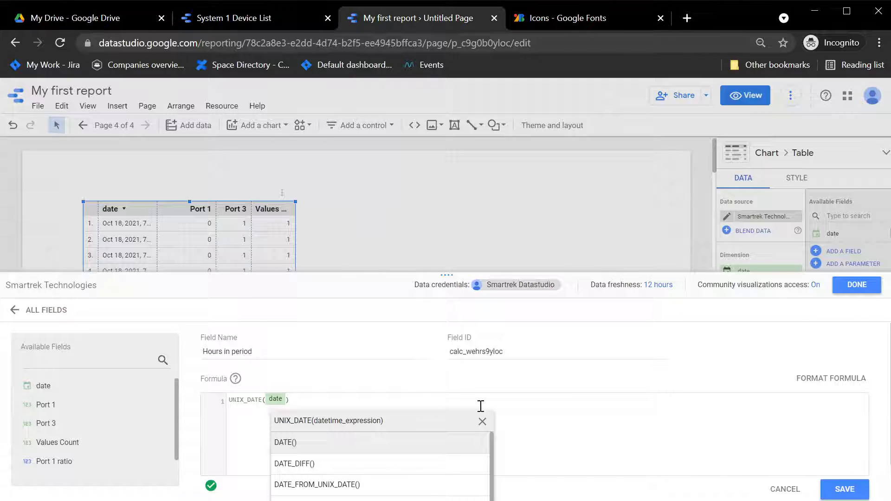
pyautogui.click(412, 406)
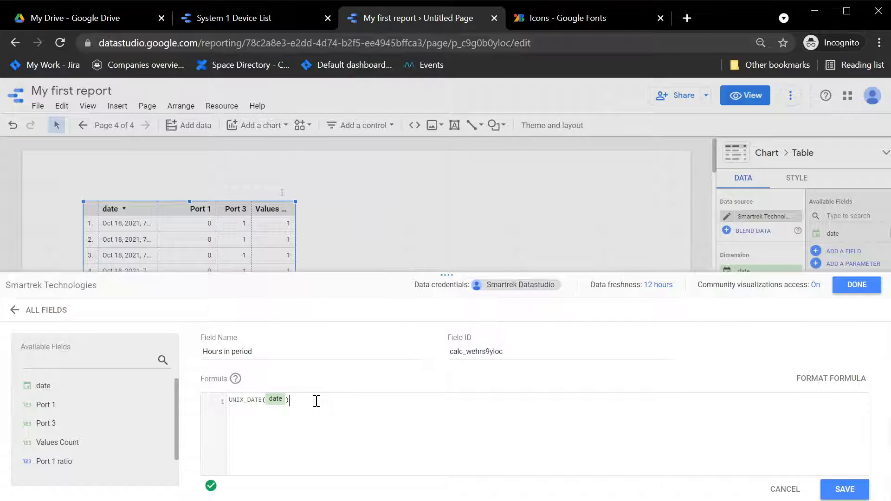
# Complete the formula as MAX(UNIX_DATE(date)) - MIN(UNIX_DATE(date)) and save the field
pyautogui.press('Home')
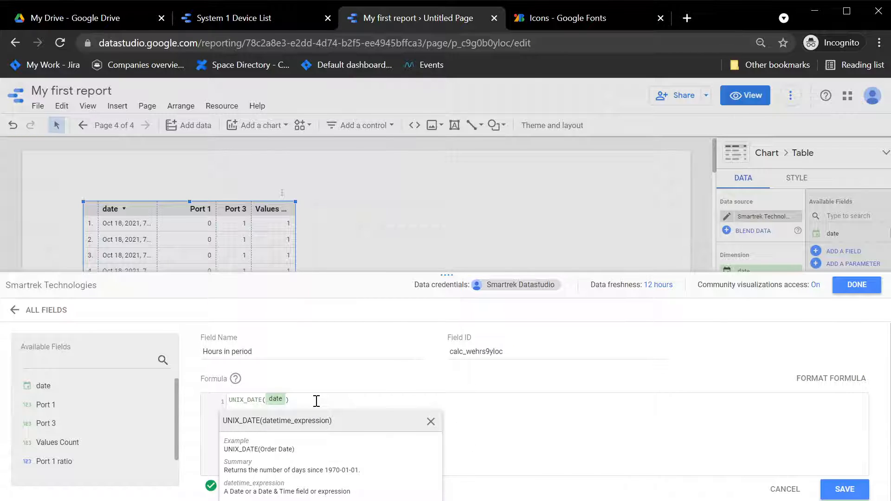
pyautogui.write('MAX(')
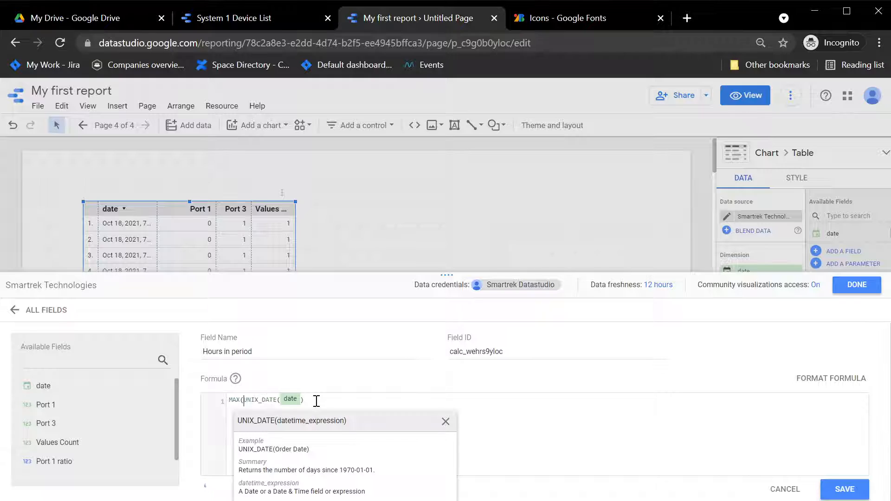
pyautogui.press('End')
pyautogui.write(')')
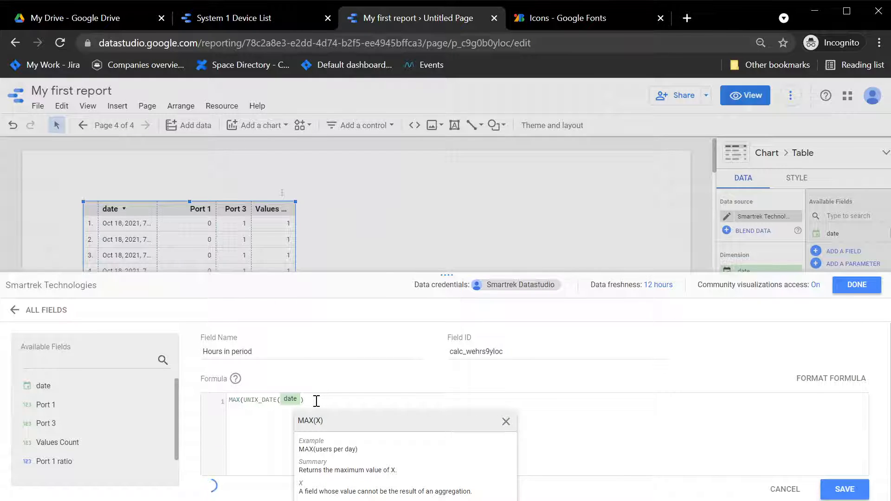
pyautogui.write(') -')
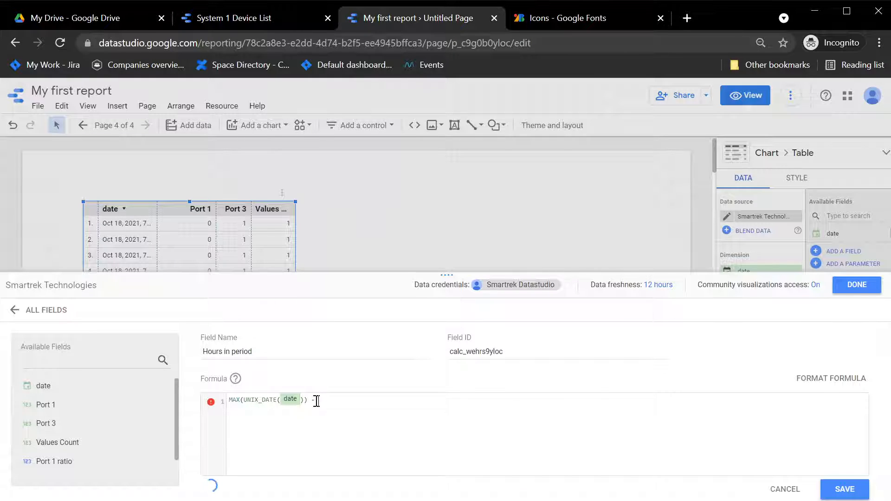
pyautogui.write('MIN(UN')
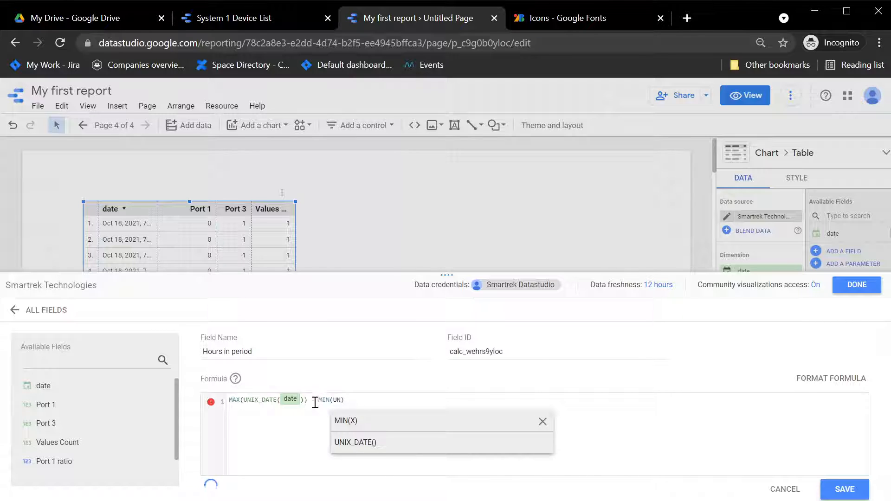
pyautogui.click(366, 442)
pyautogui.write('d')
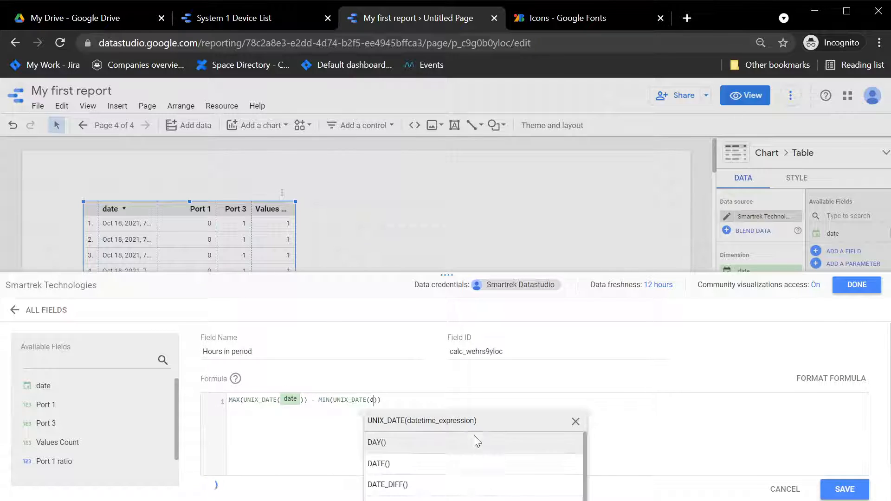
pyautogui.write('ate')
pyautogui.click(470, 398)
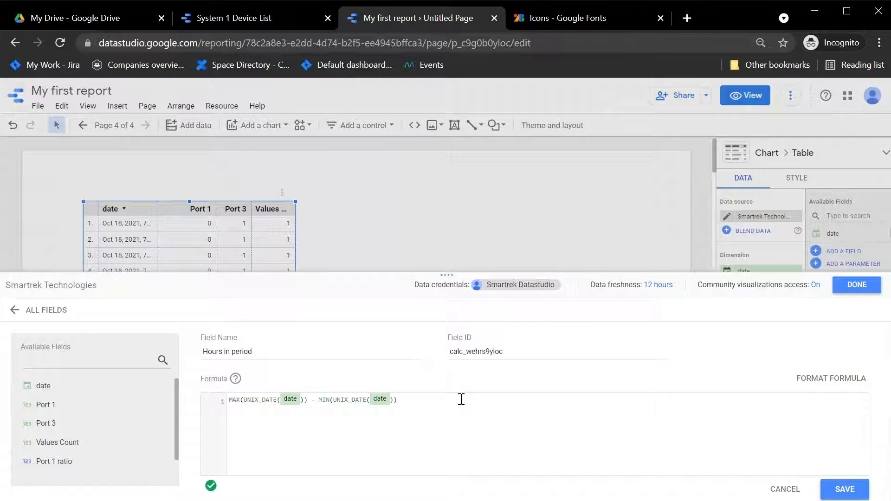
pyautogui.click(844, 489)
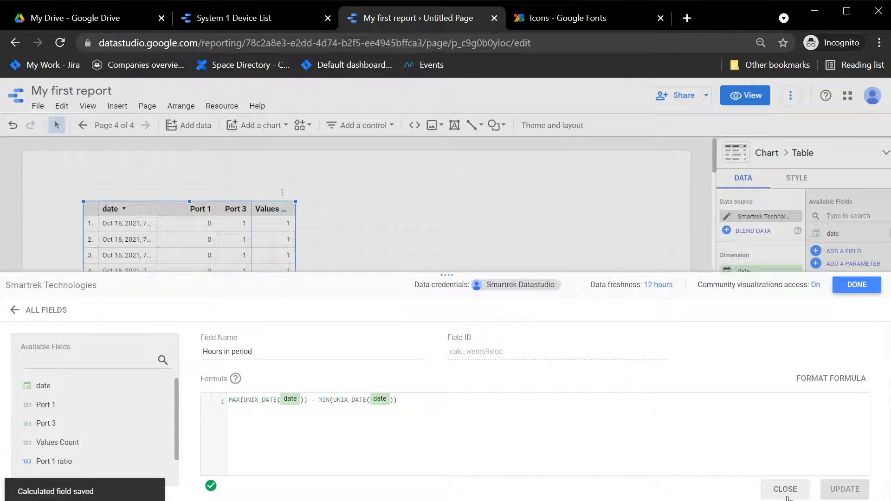
pyautogui.click(787, 493)
pyautogui.scroll(-2, 354, 390)
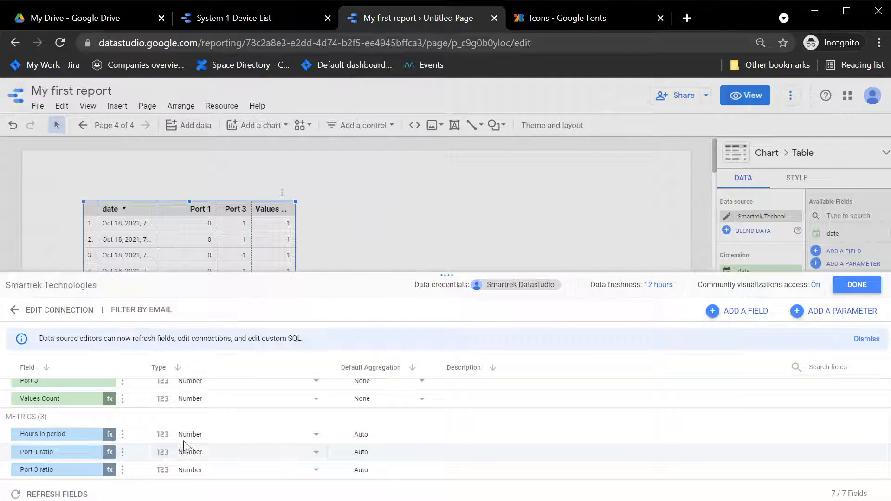
# Wrap the Hours in period formula in parentheses, append *24, and close the data source
pyautogui.click(110, 434)
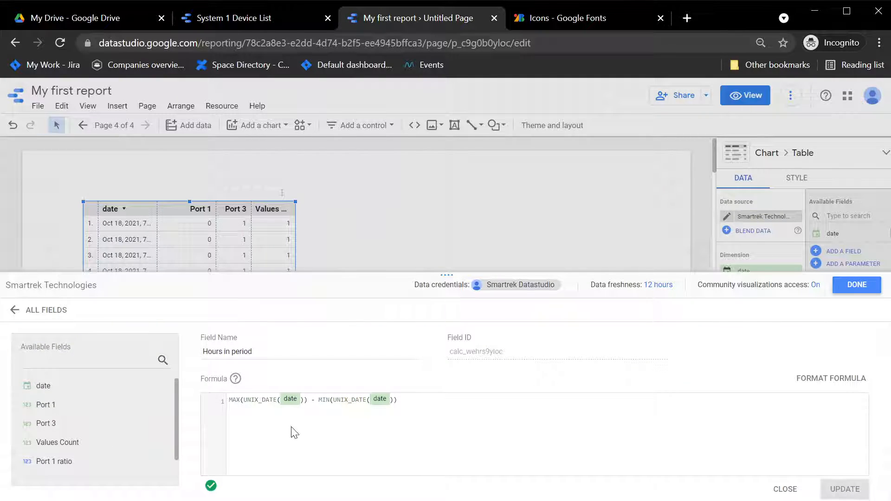
pyautogui.click(255, 399)
pyautogui.press('Left')
pyautogui.press('Left')
pyautogui.press('Left')
pyautogui.press('Left')
pyautogui.press('Left')
pyautogui.press('Left')
pyautogui.press('Left')
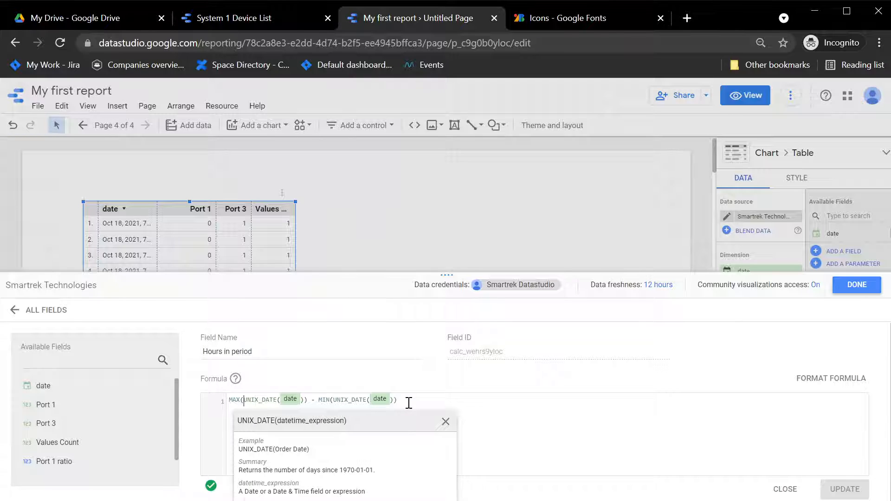
pyautogui.write('(')
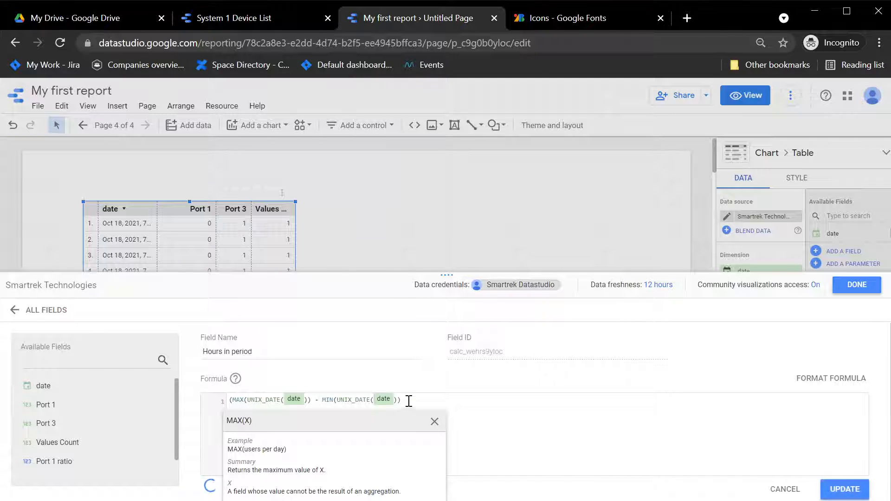
pyautogui.click(412, 401)
pyautogui.write(')*2')
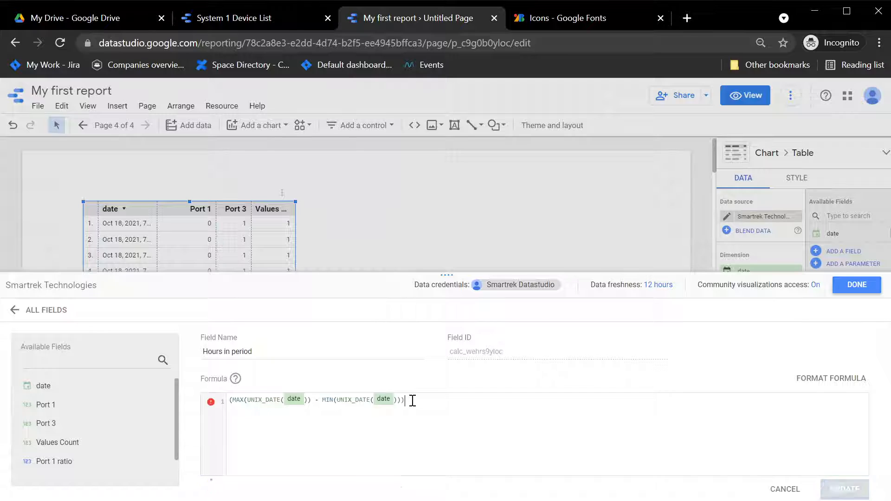
pyautogui.write('4')
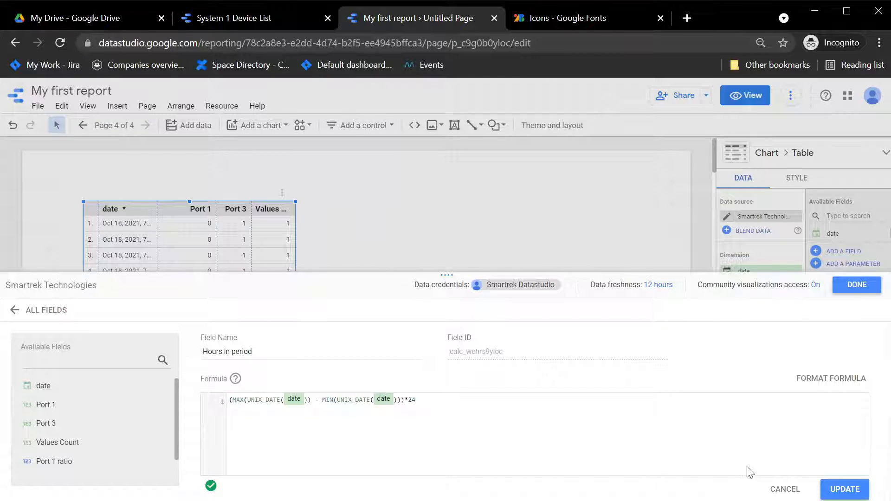
pyautogui.click(844, 489)
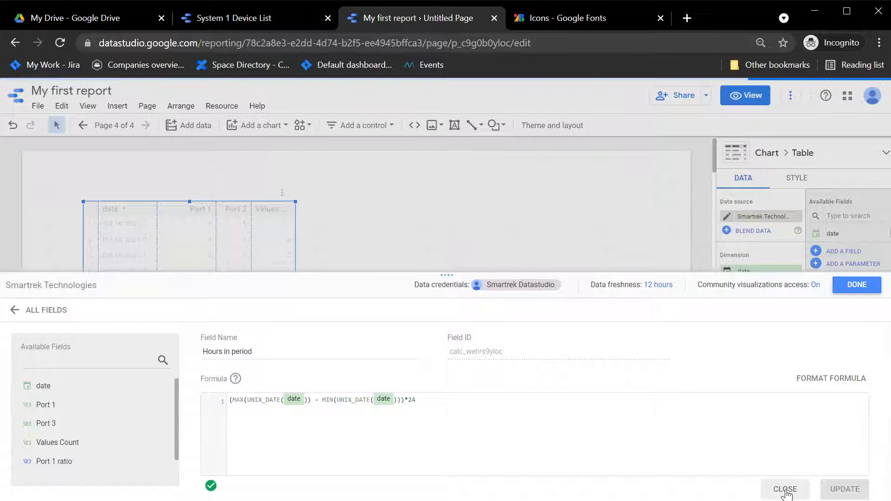
pyautogui.click(787, 489)
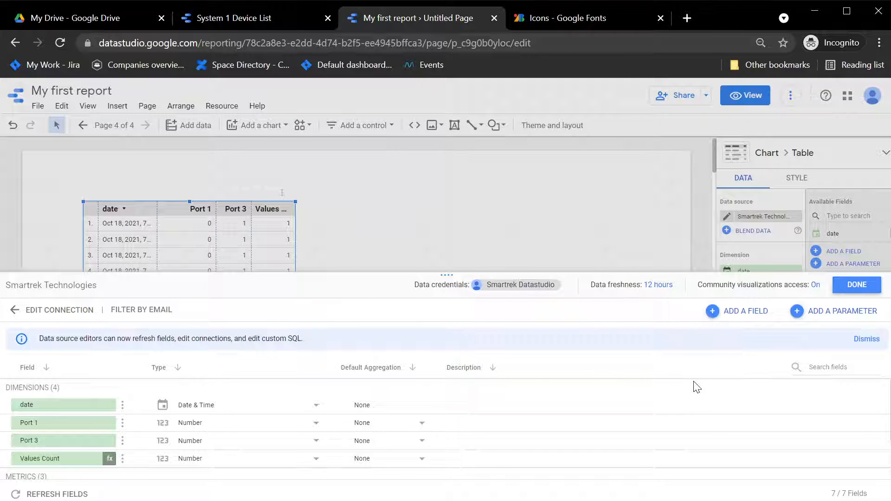
pyautogui.click(861, 287)
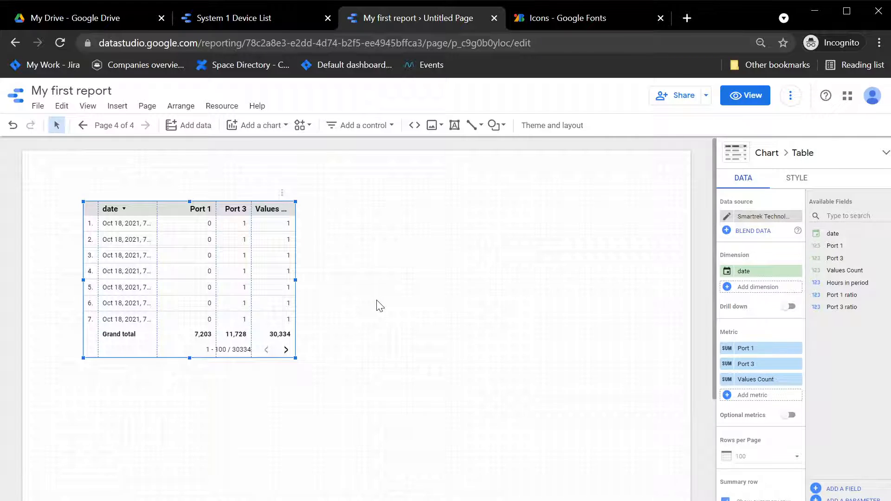
# Place a scorecard right of the port table showing Hours in period (648)
pyautogui.click(252, 128)
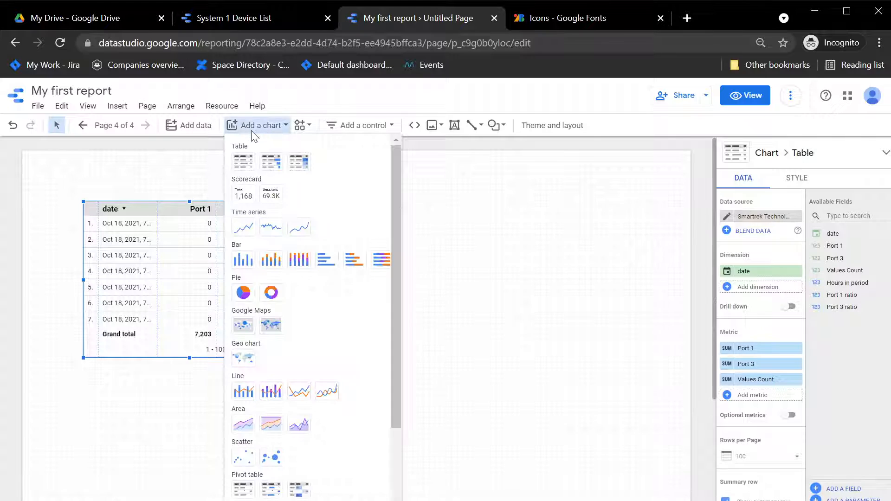
pyautogui.click(251, 193)
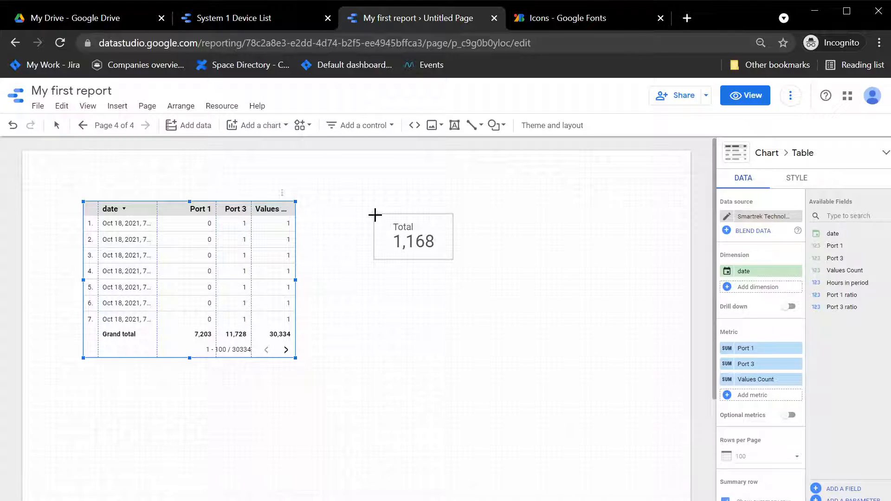
pyautogui.click(375, 215)
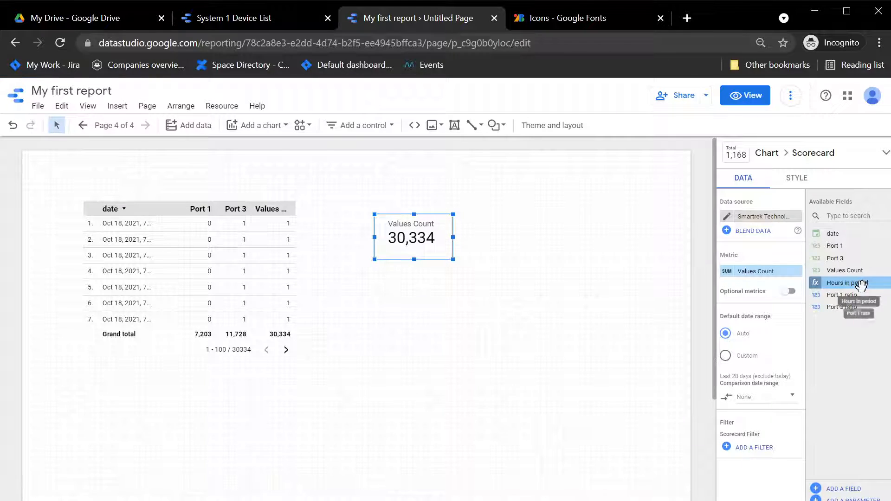
pyautogui.moveTo(861, 284); pyautogui.dragTo(773, 278)
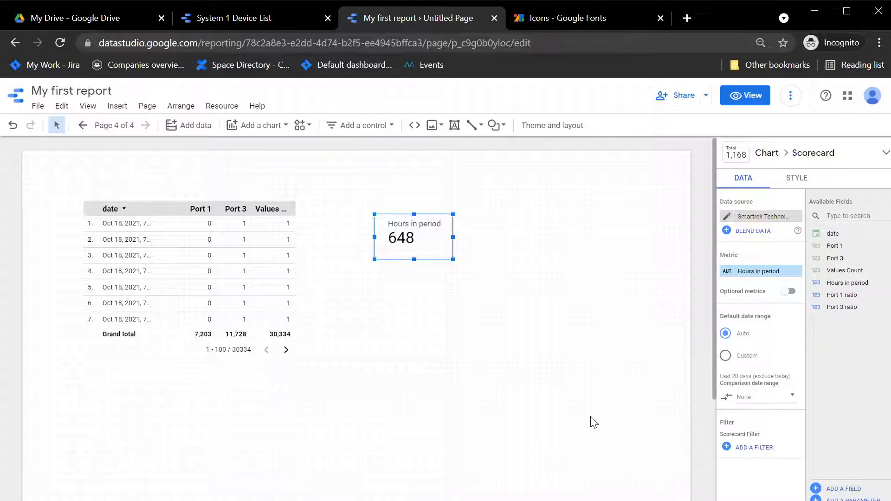
pyautogui.click(726, 217)
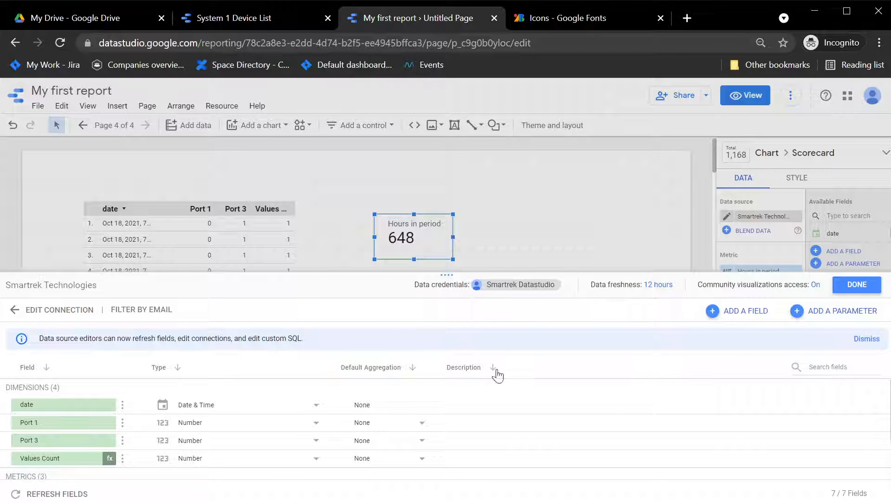
# Add a new calculated field named 'Runtime Pump 1'
pyautogui.click(753, 319)
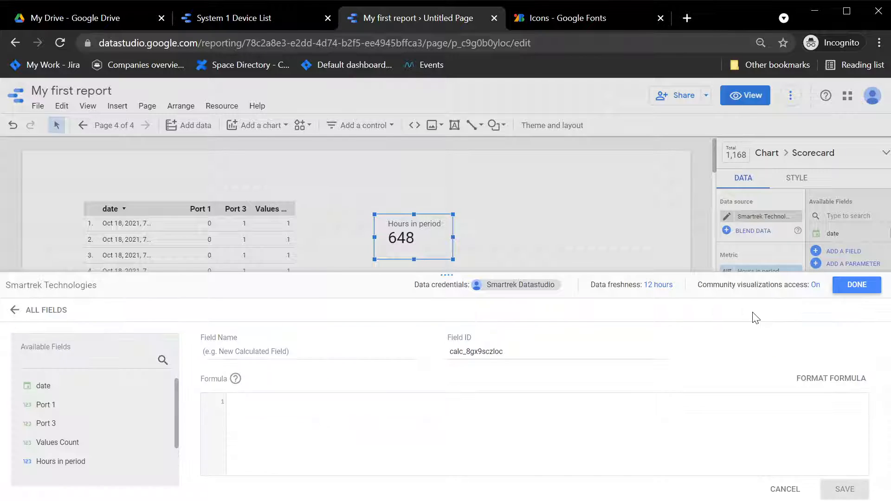
pyautogui.click(302, 356)
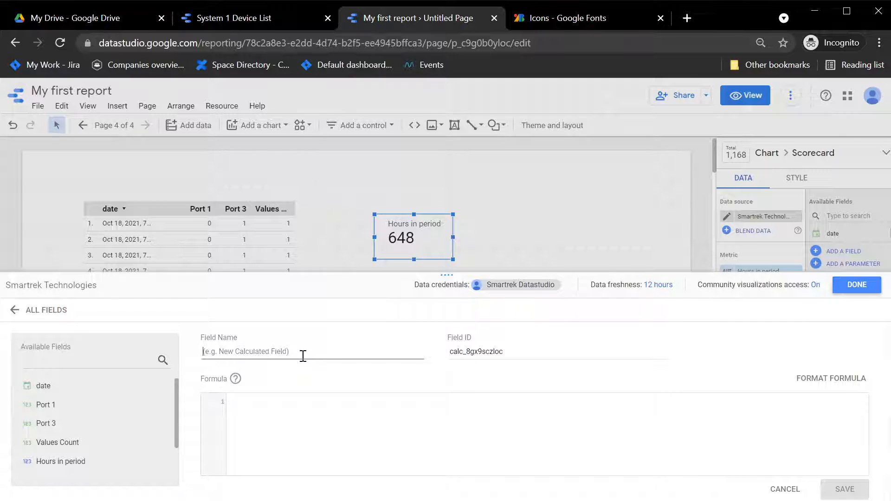
pyautogui.write('Runtime Pump 1')
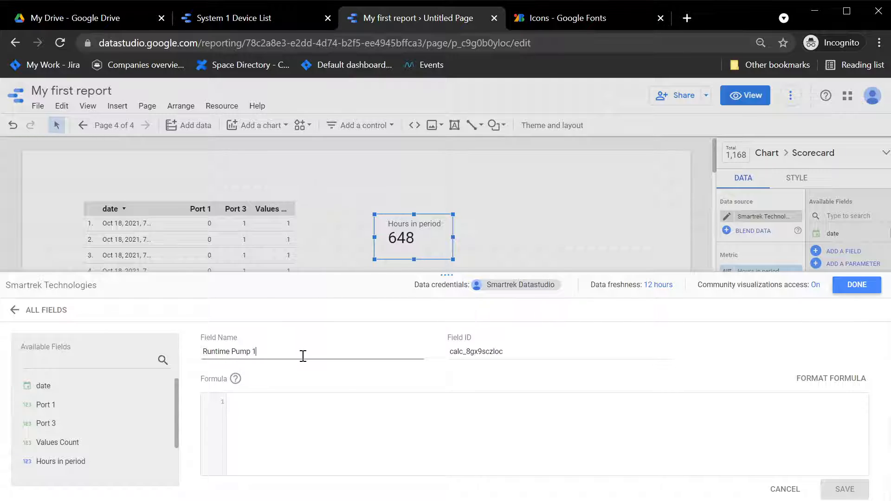
# Set its formula to Port 1 ratio * Hours in period and save it
pyautogui.click(355, 426)
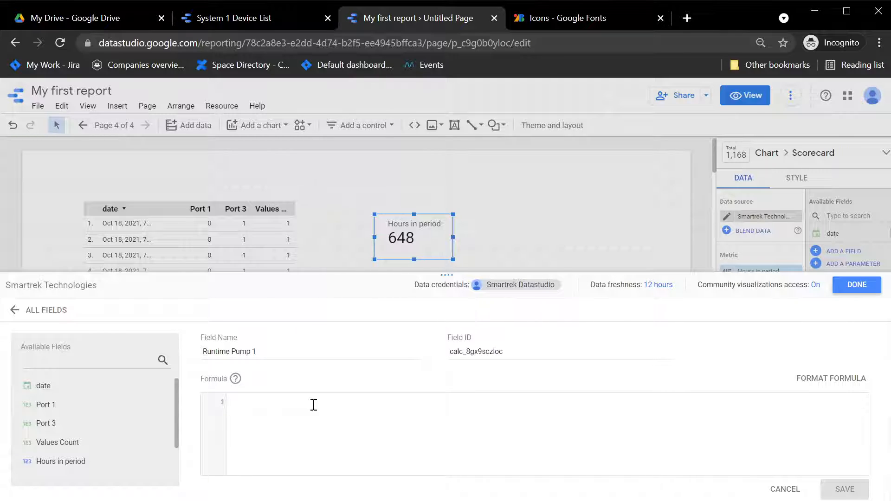
pyautogui.write('S')
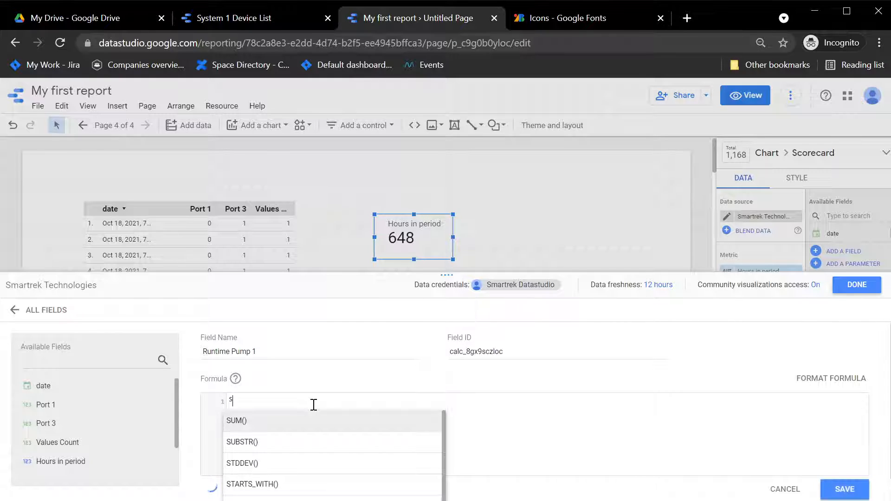
pyautogui.press('BackSpace')
pyautogui.write('Port')
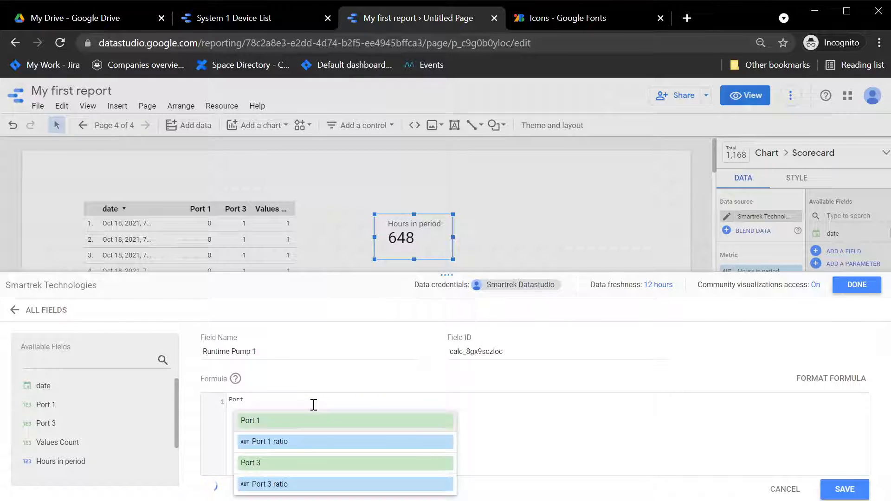
pyautogui.click(294, 442)
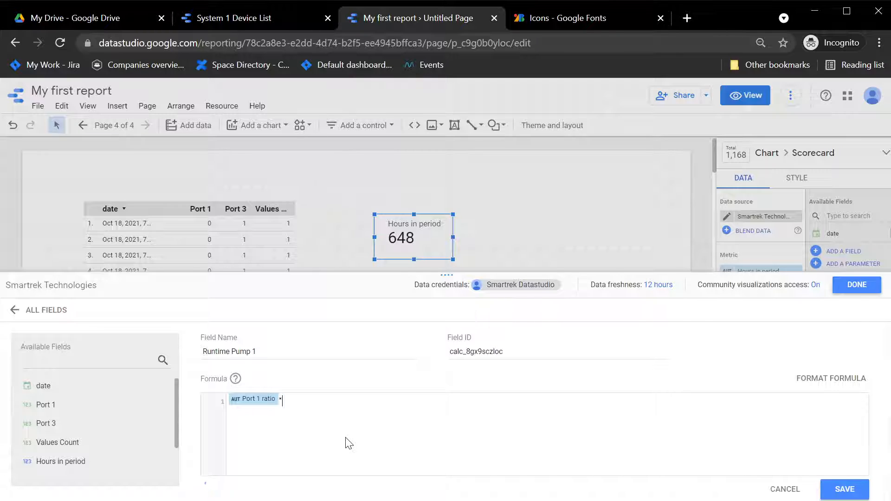
pyautogui.write('*Hou')
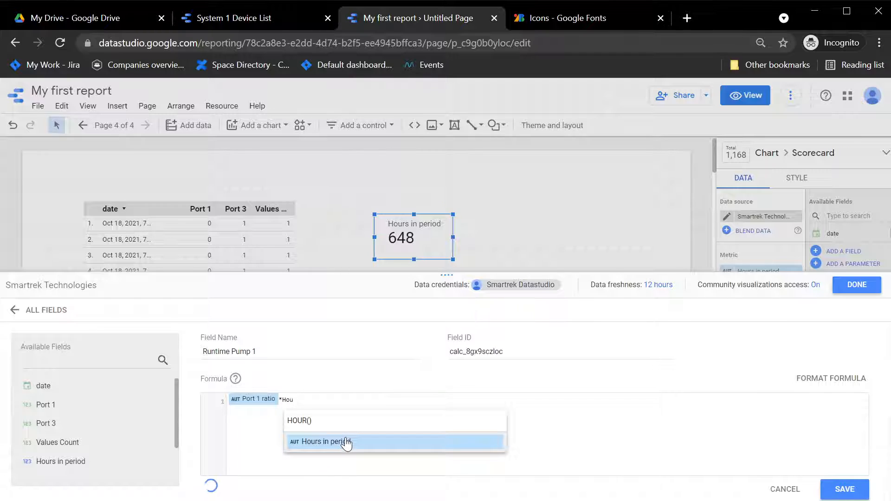
pyautogui.click(348, 442)
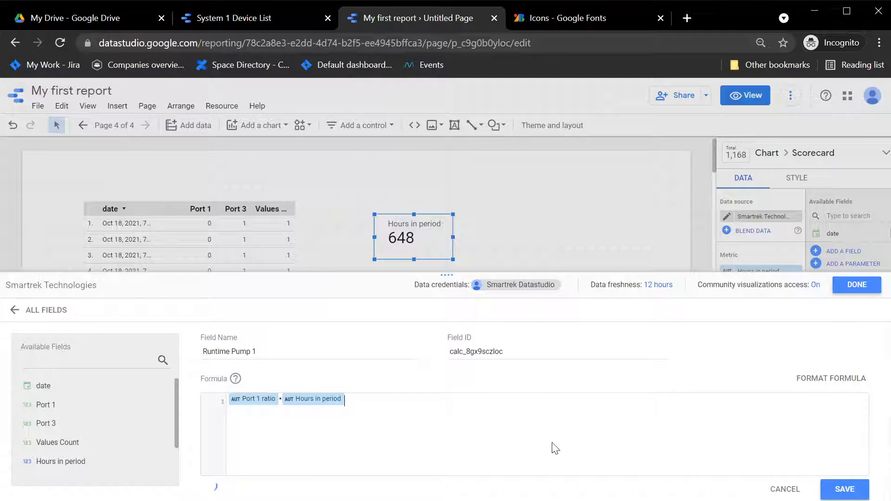
pyautogui.click(849, 488)
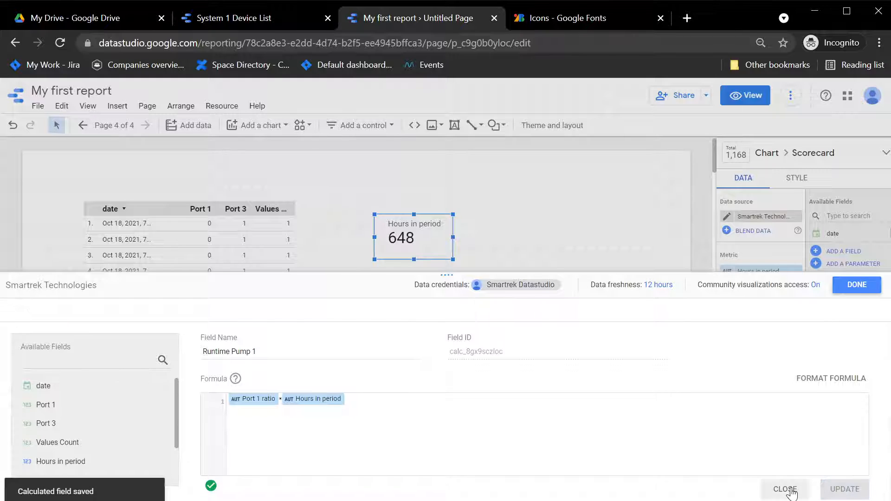
pyautogui.click(792, 492)
pyautogui.click(746, 313)
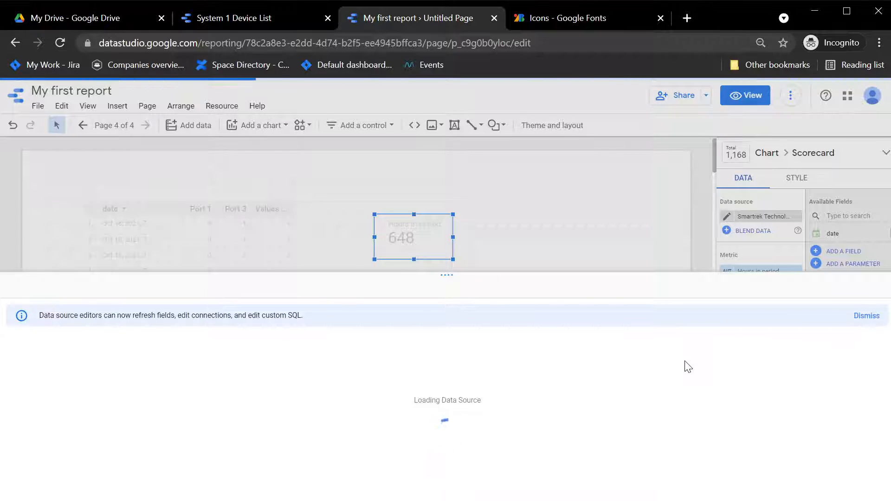
# Create and save 'Runtime Pump 3' as Port 3 ratio * Hours in period, then close the data source
pyautogui.click(751, 313)
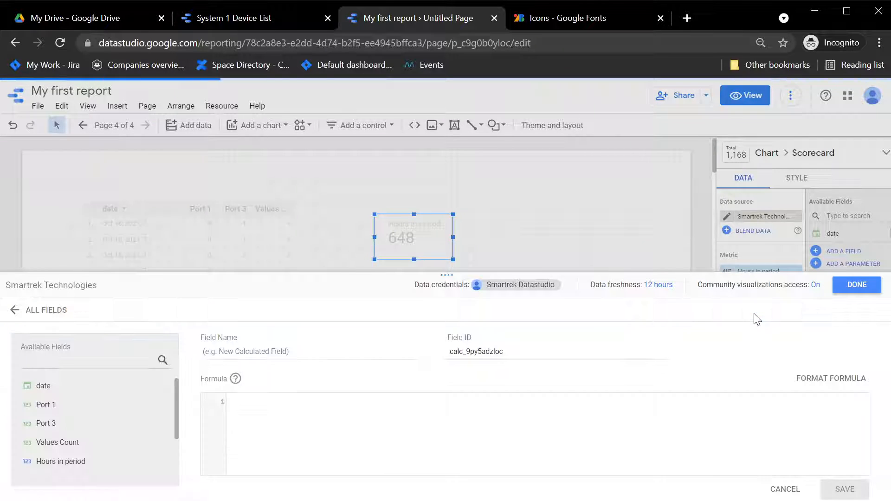
pyautogui.click(320, 345)
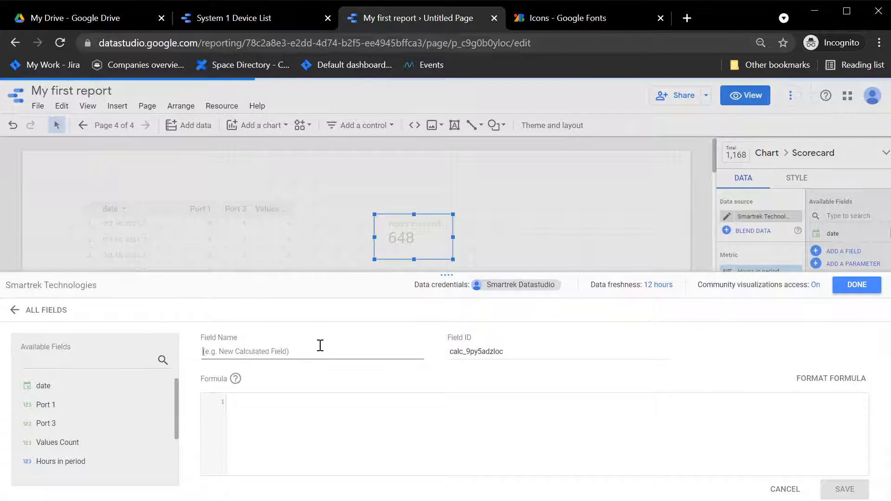
pyautogui.write('Runtime ')
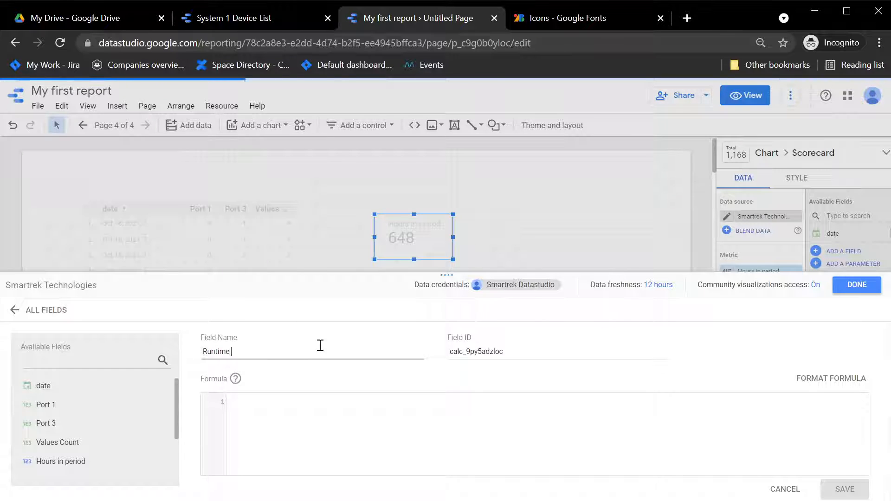
pyautogui.write('Pump 3')
pyautogui.click(284, 405)
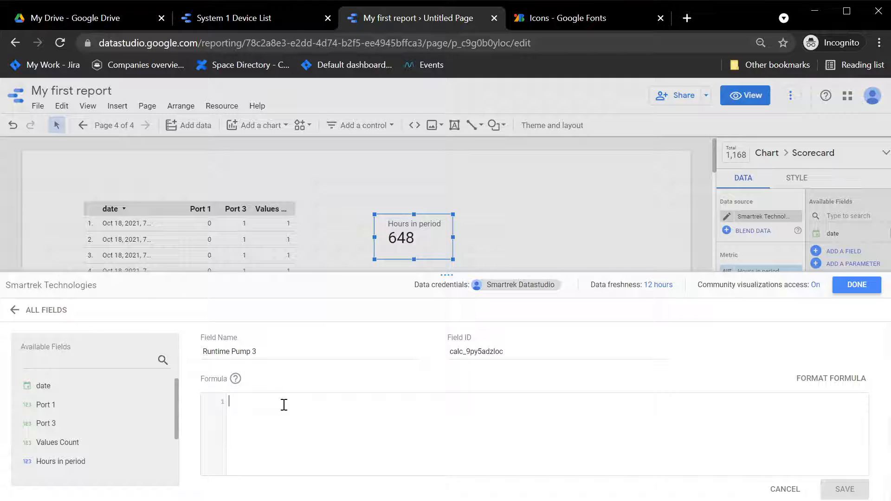
pyautogui.write('Port')
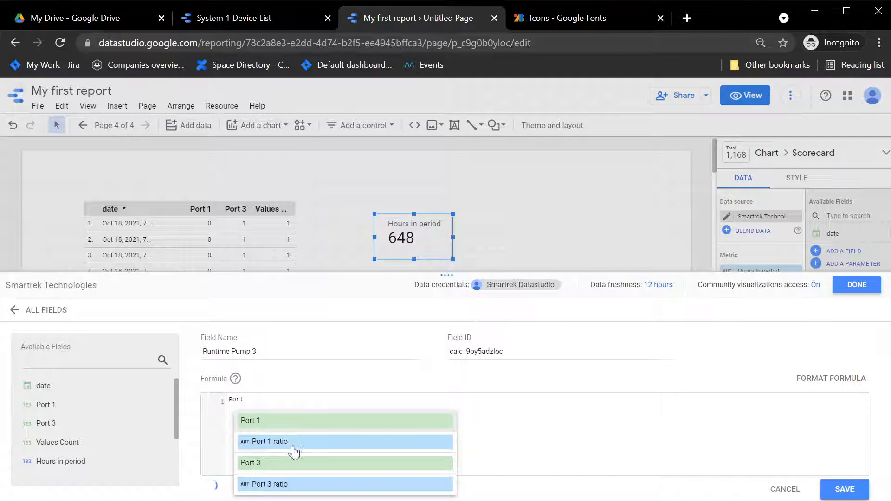
pyautogui.click(288, 484)
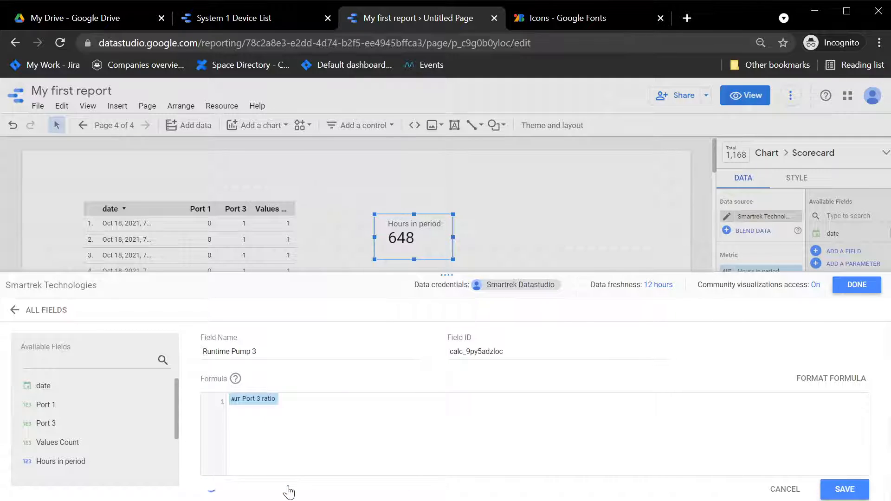
pyautogui.write('* hour')
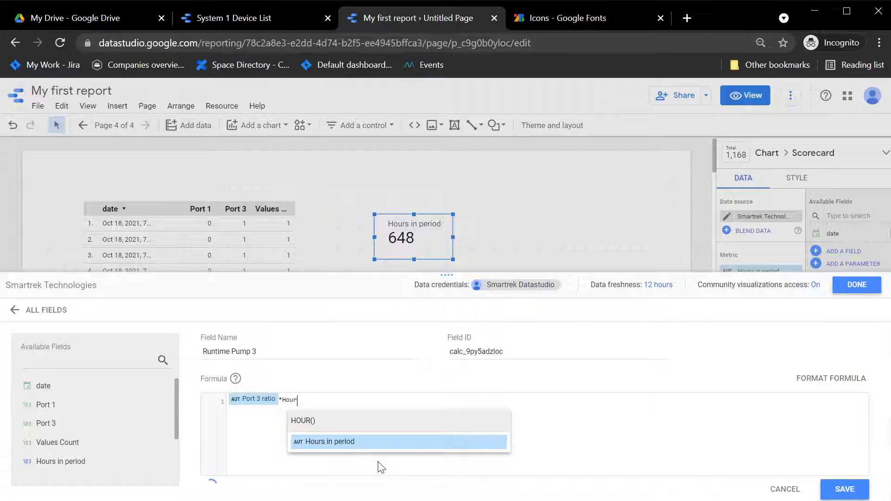
pyautogui.click(388, 446)
pyautogui.click(843, 489)
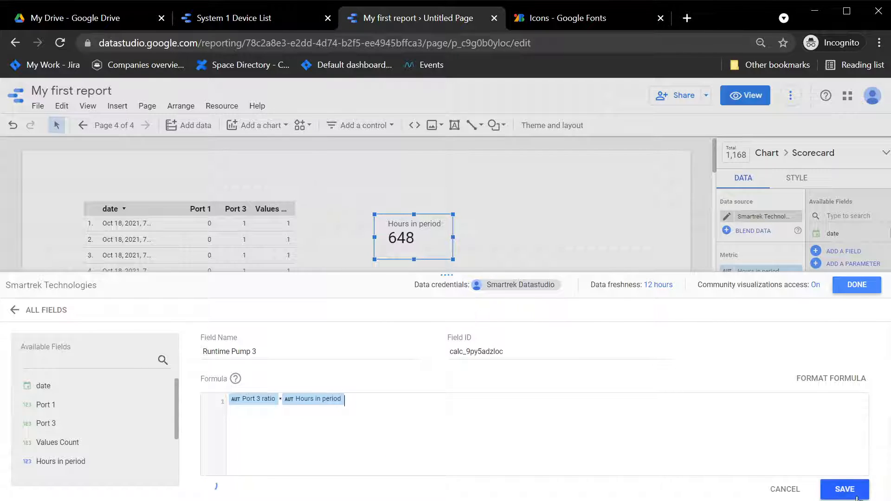
pyautogui.click(783, 488)
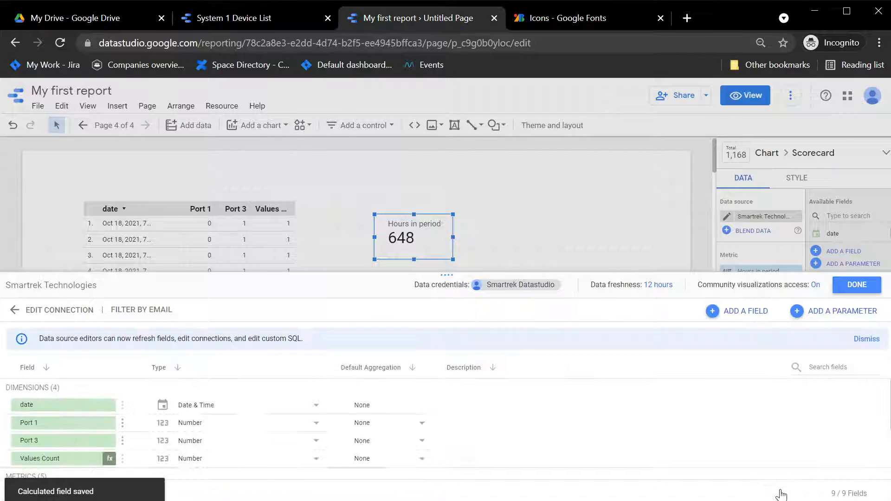
pyautogui.click(857, 284)
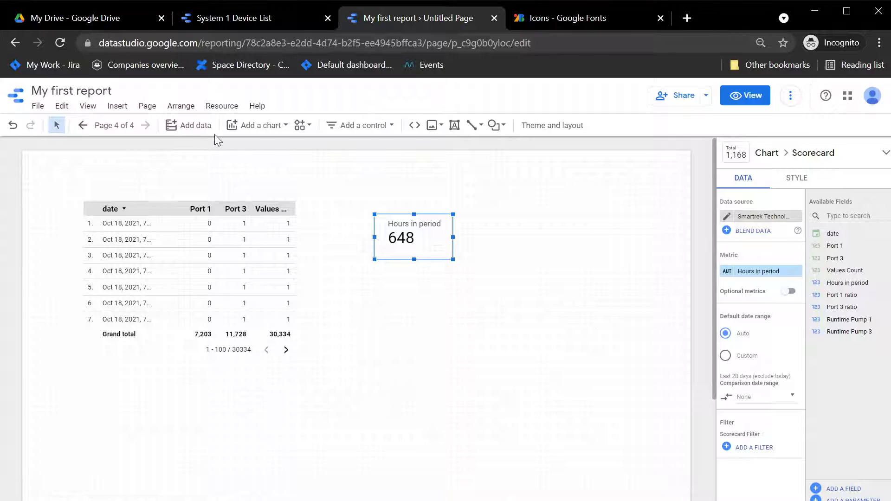
# Add a Runtime Pump 1 scorecard (153.87) under Hours in period, plus a duplicate showing Runtime Pump 3
pyautogui.click(255, 126)
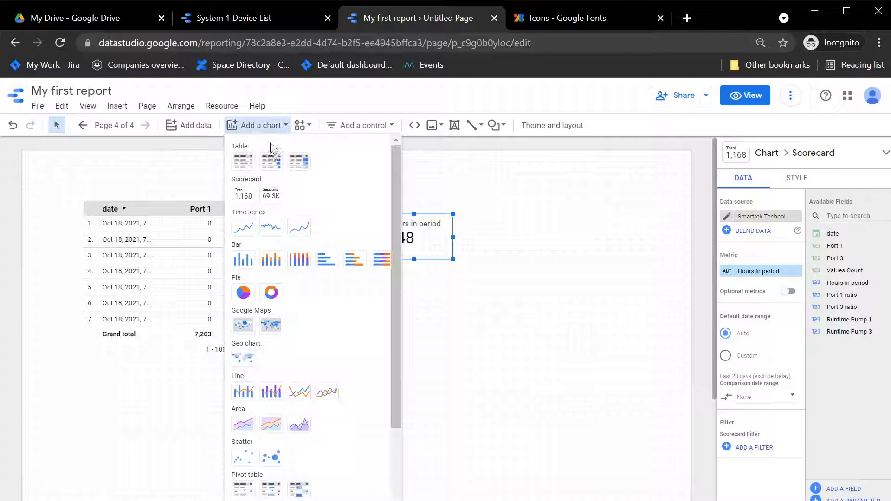
pyautogui.click(242, 197)
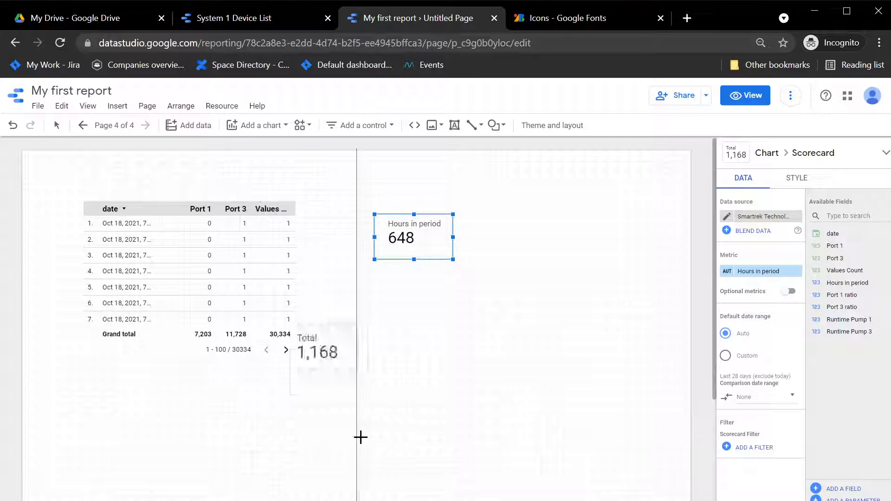
pyautogui.click(367, 301)
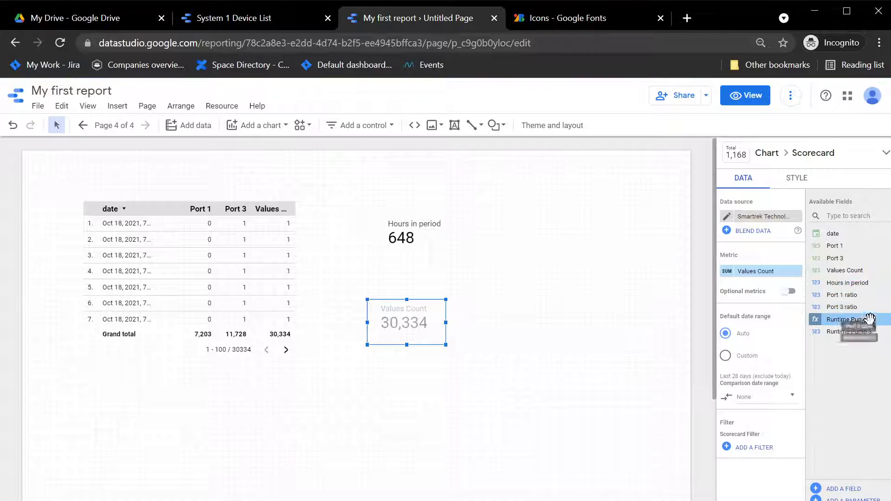
pyautogui.moveTo(855, 320); pyautogui.dragTo(776, 272)
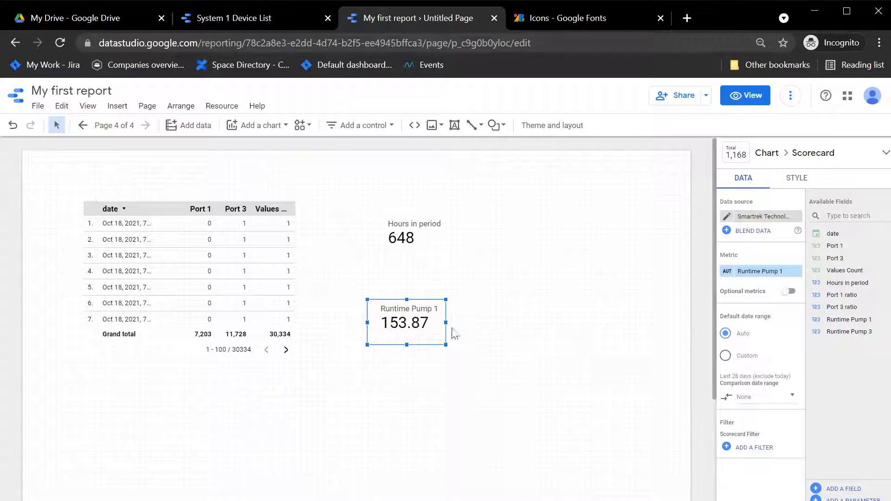
pyautogui.moveTo(407, 322); pyautogui.dragTo(432, 339)
pyautogui.hotkey('ctrl', 'v')
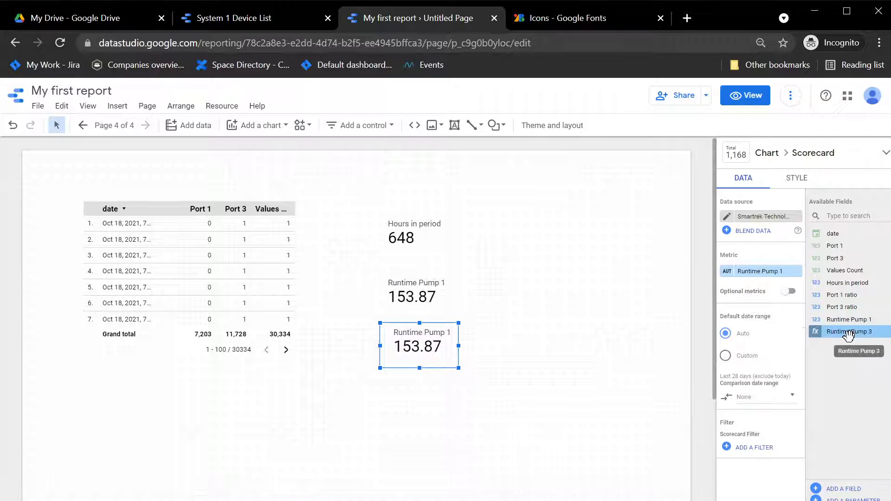
pyautogui.moveTo(832, 323); pyautogui.dragTo(761, 283)
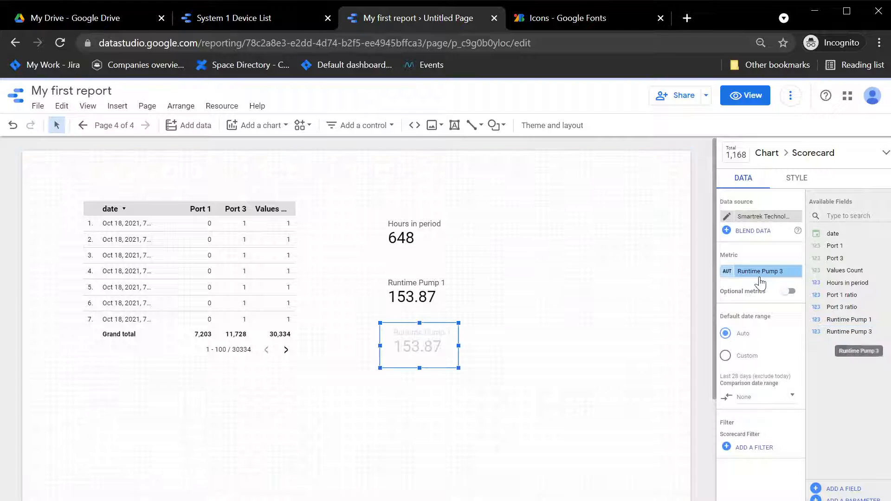